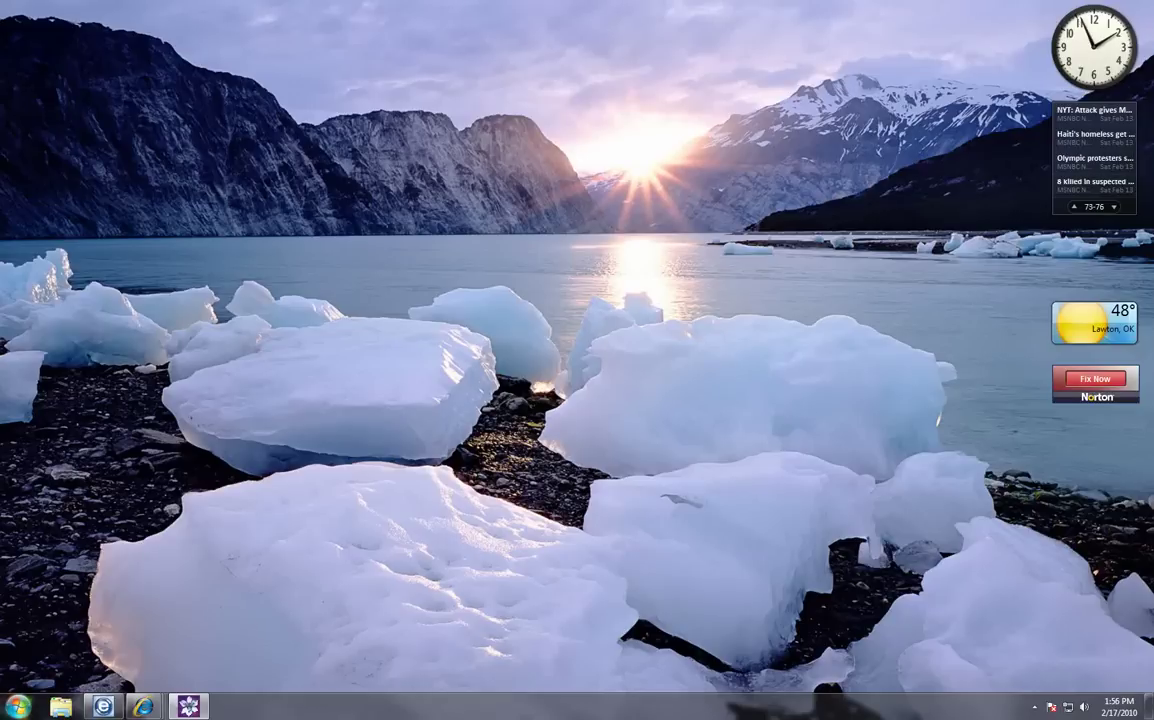
Step: Open Computer Management for this computer and display the local user accounts
click(18, 707)
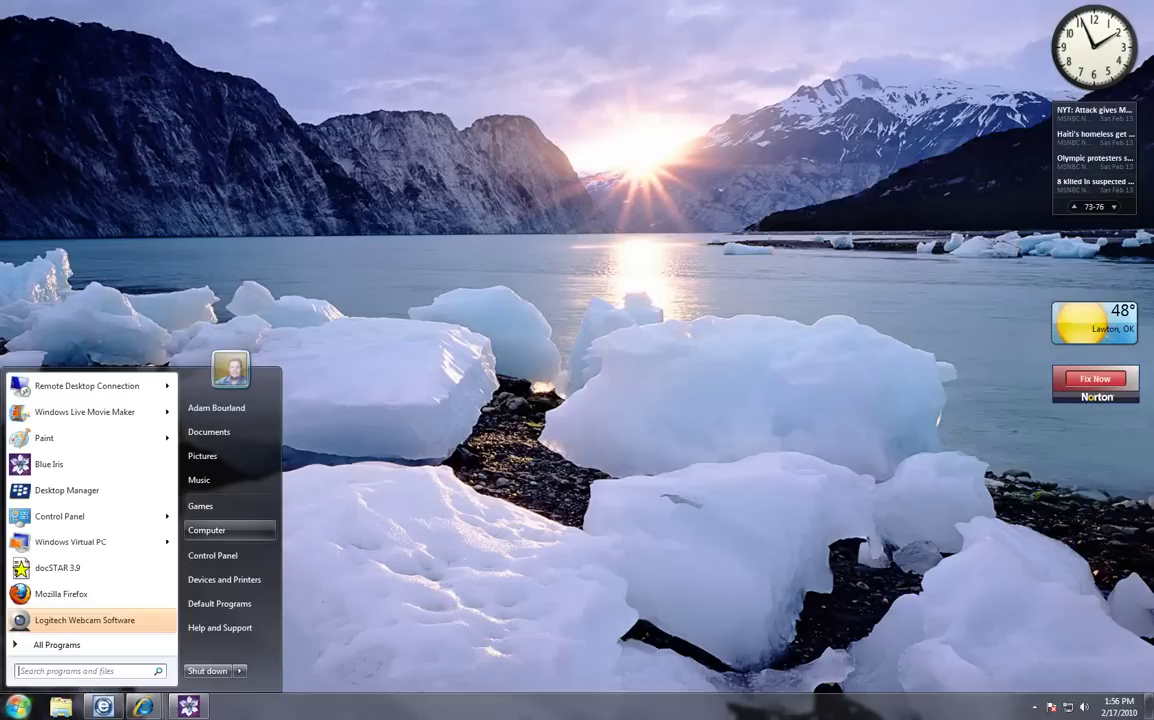
right_click(228, 530)
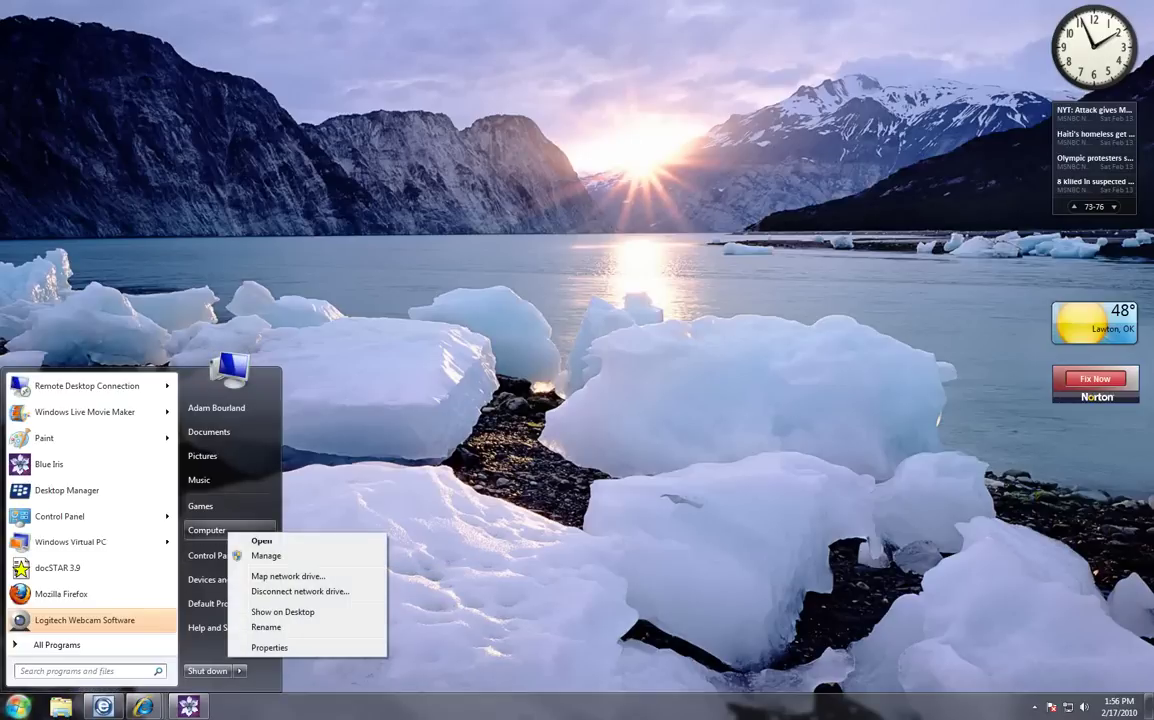
click(265, 556)
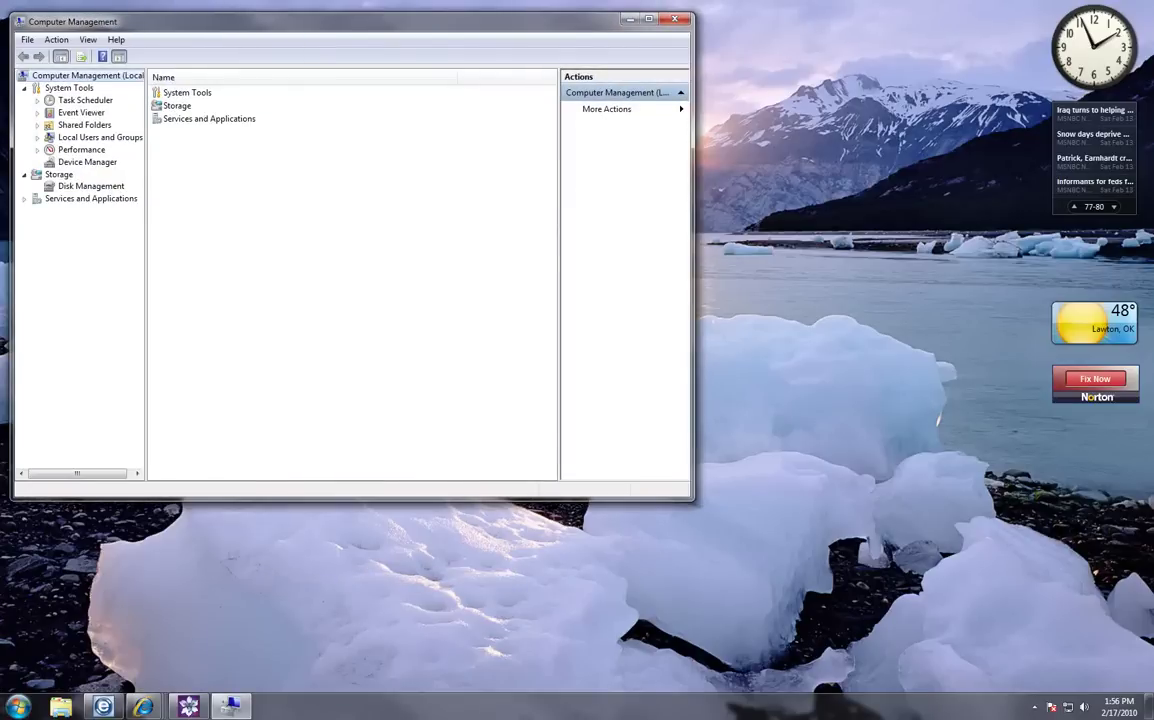
click(100, 137)
key(Right)
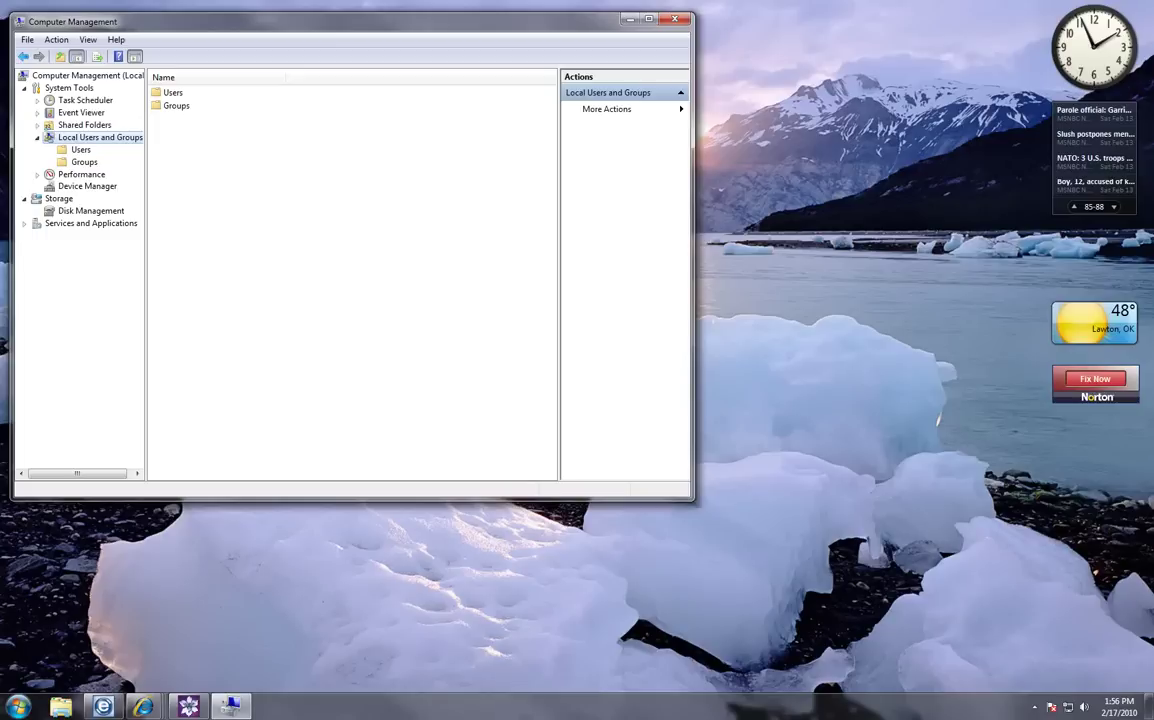
click(80, 149)
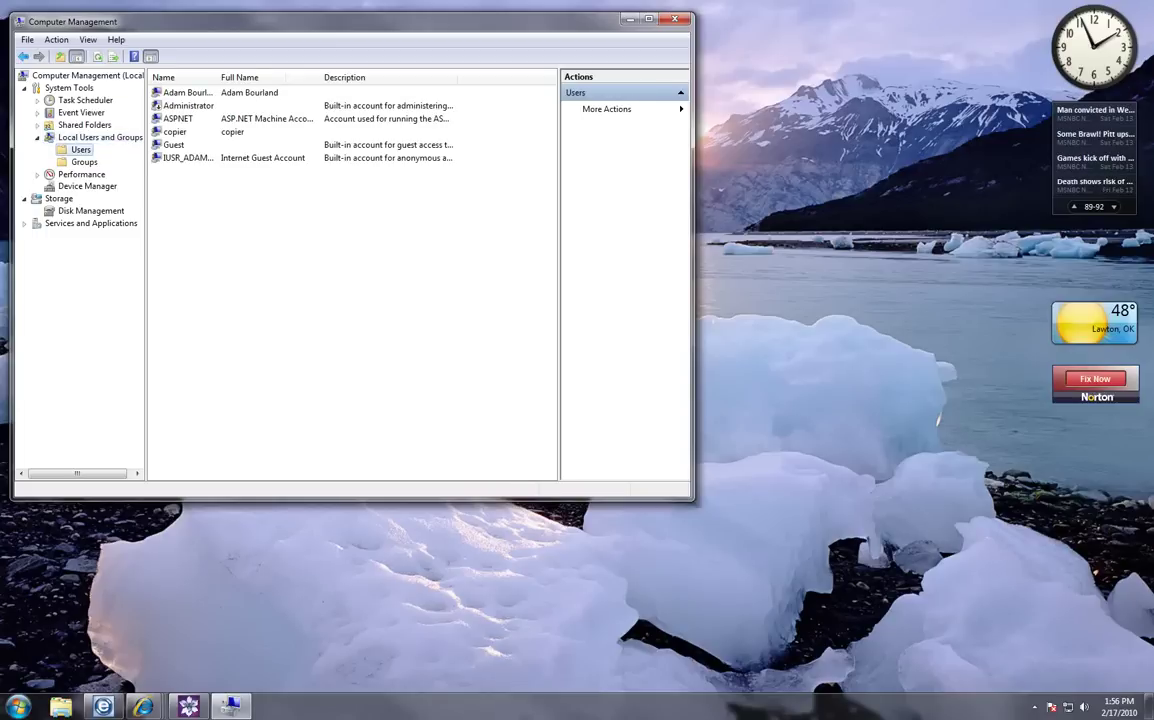
Step: Start a new local user with the user name Bizhub, then enter and confirm the account password
right_click(390, 239)
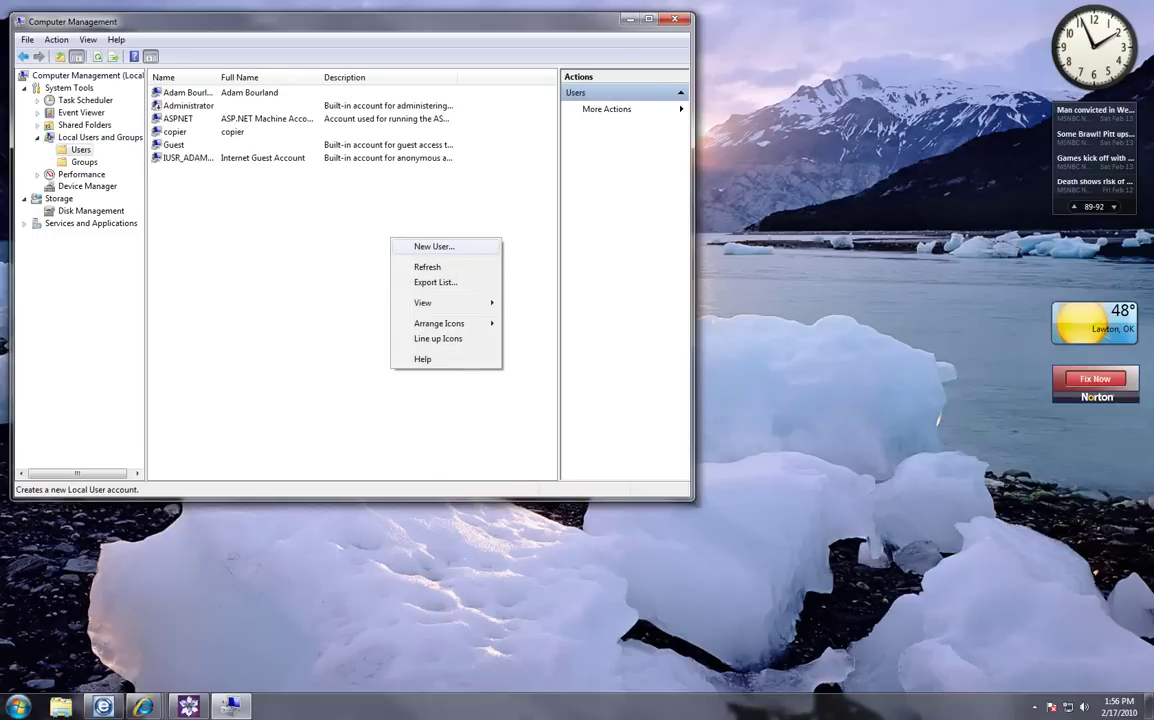
click(434, 246)
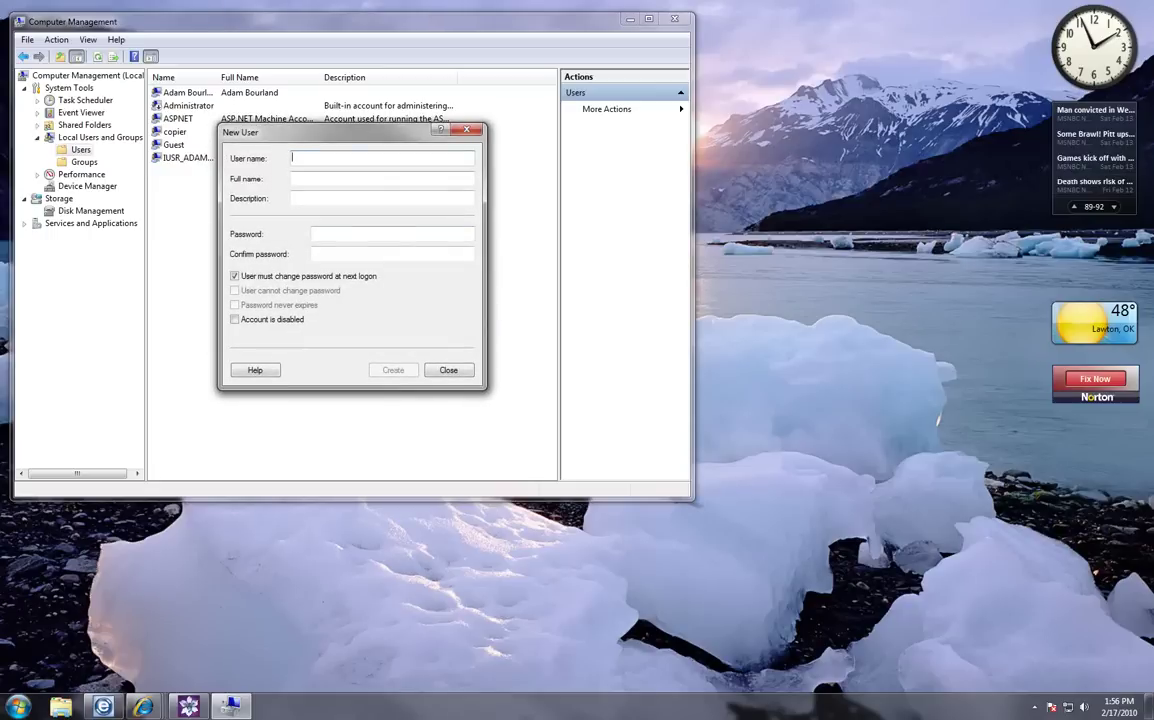
text(Bizhub)
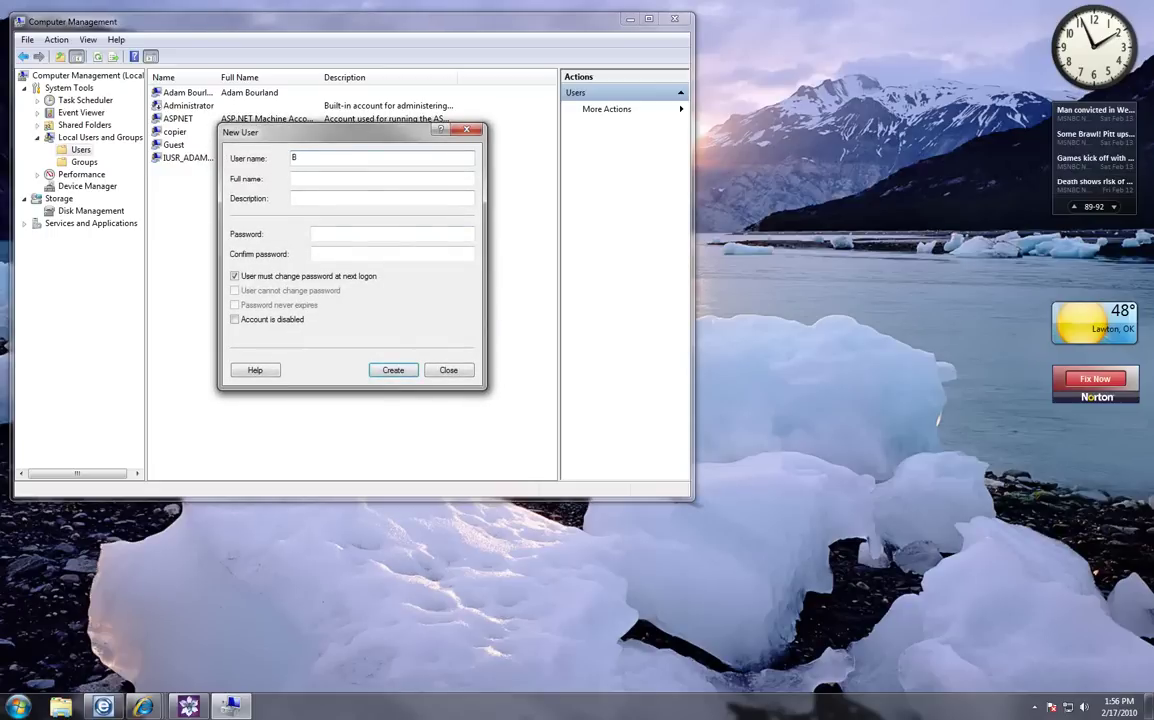
key(Tab)
key(Tab)
key(Tab)
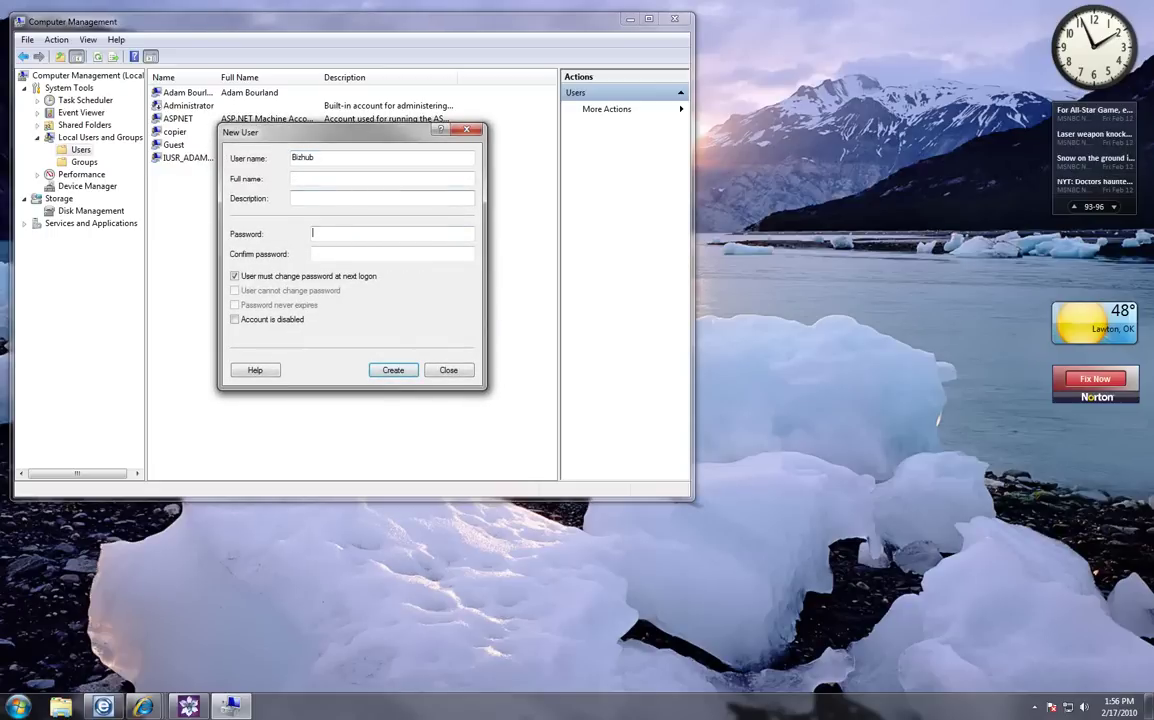
text(•••••••••••••••••••)
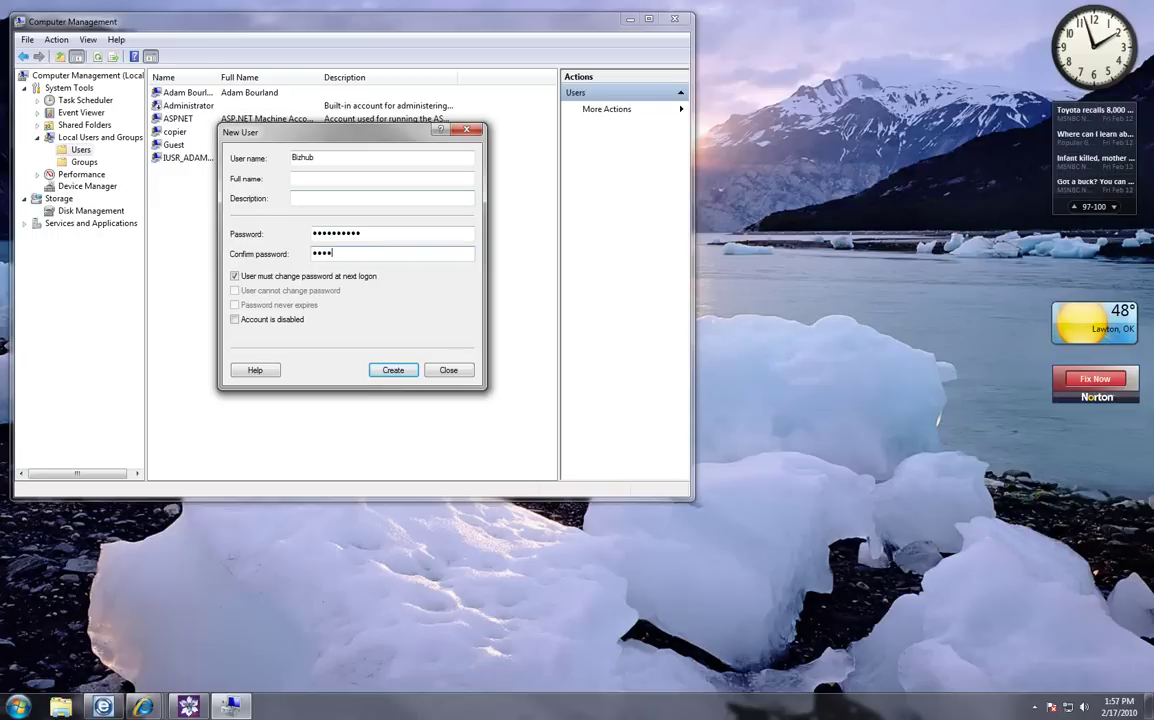
text(•)
key(Tab)
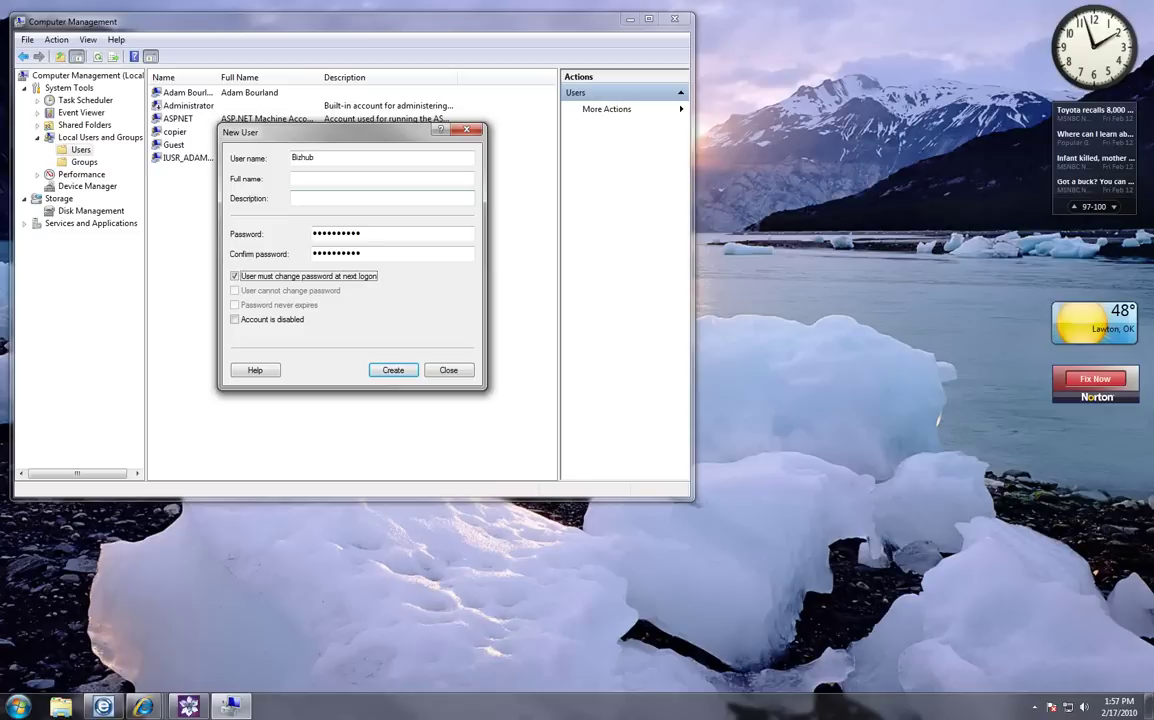
Step: Create the account with no forced password change at next logon, user cannot change password, and password never expires
key(space)
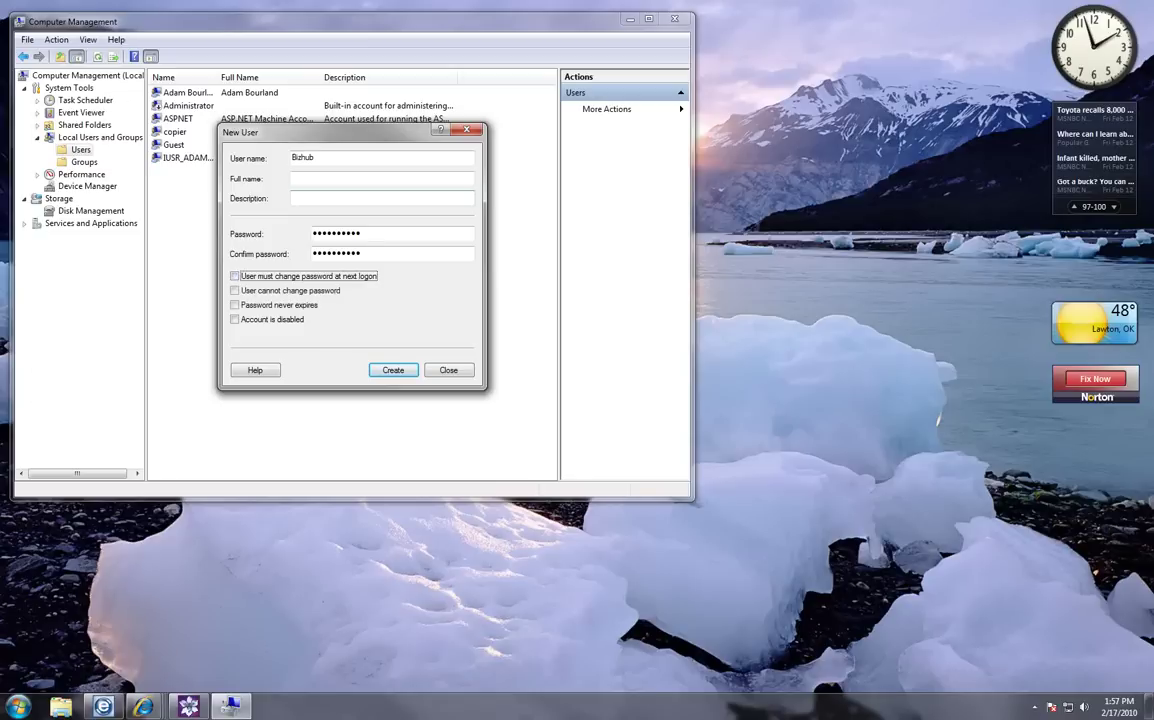
key(Tab)
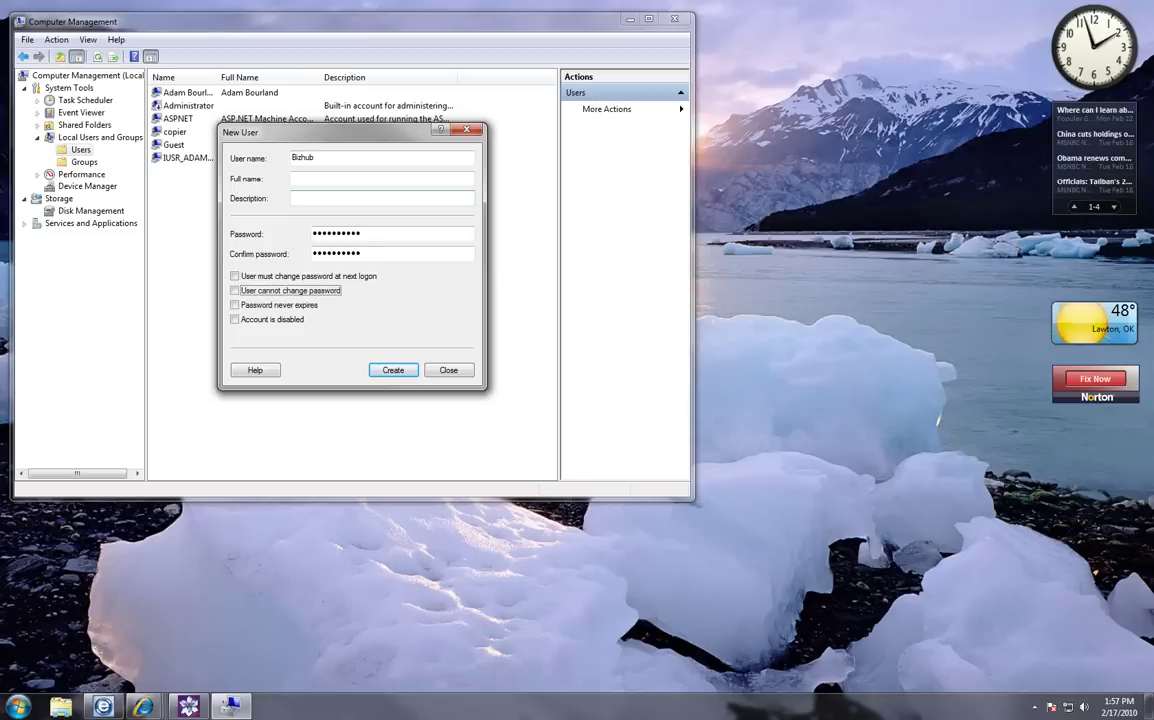
key(space)
key(Tab)
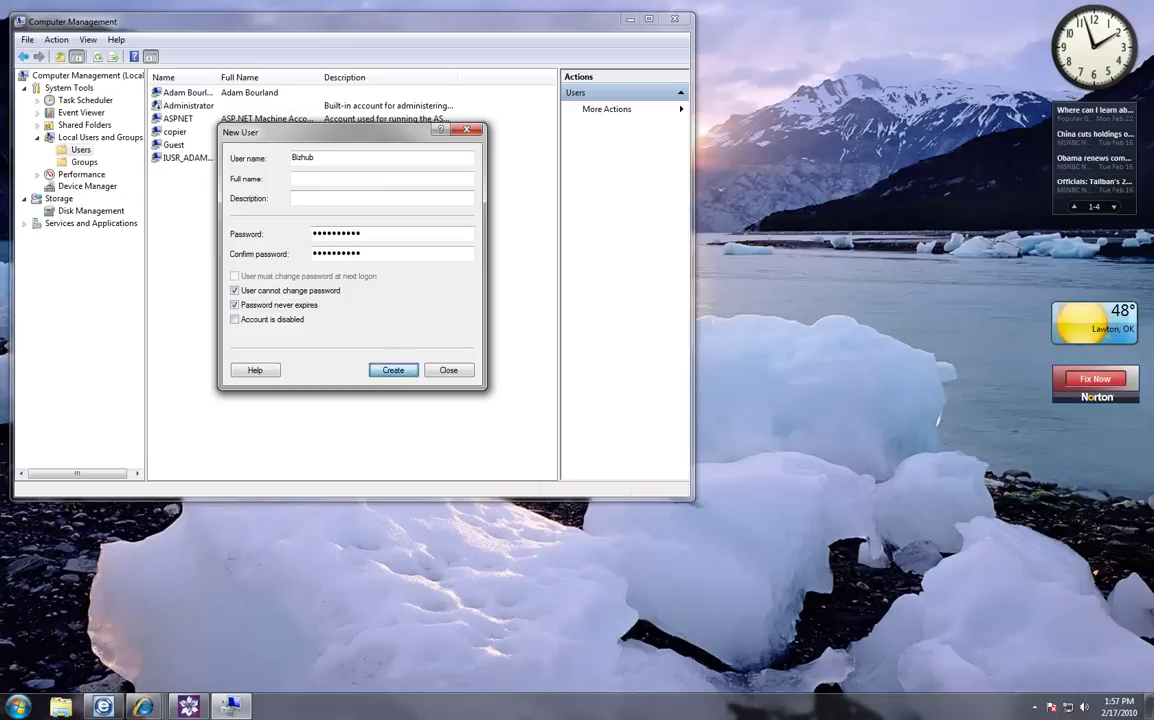
key(Return)
key(Escape)
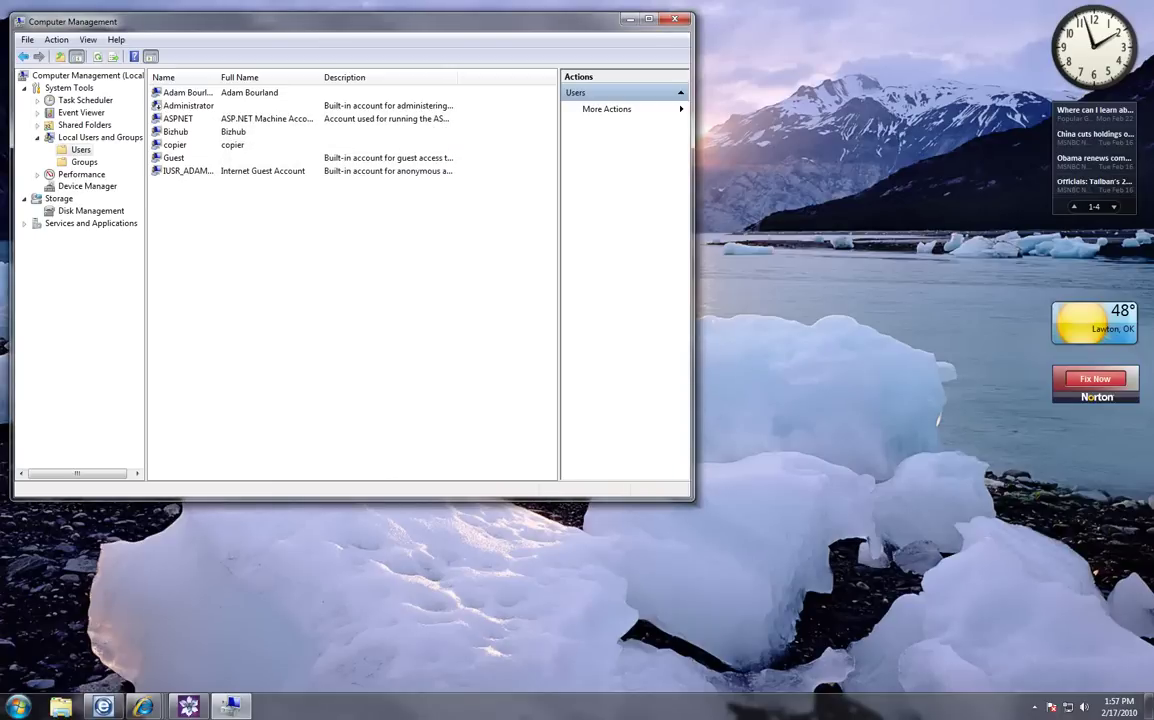
Step: Remove the Bizhub account from the Users group and close Computer Management
double_click(176, 132)
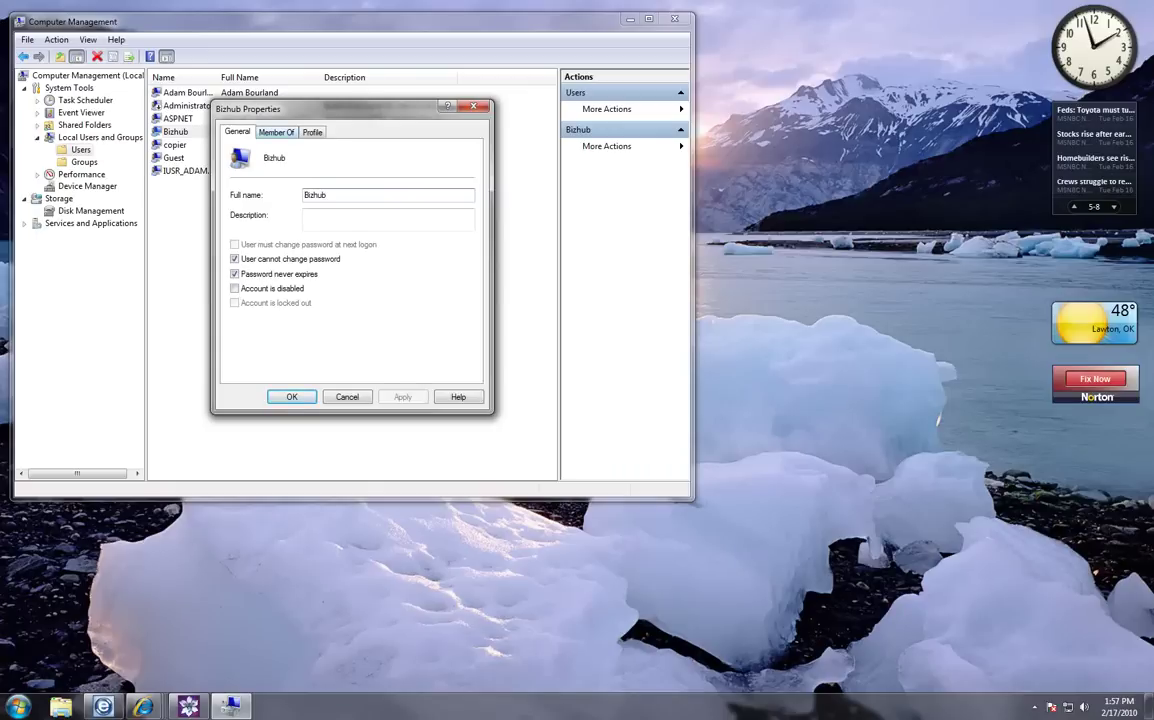
key(ctrl+Tab)
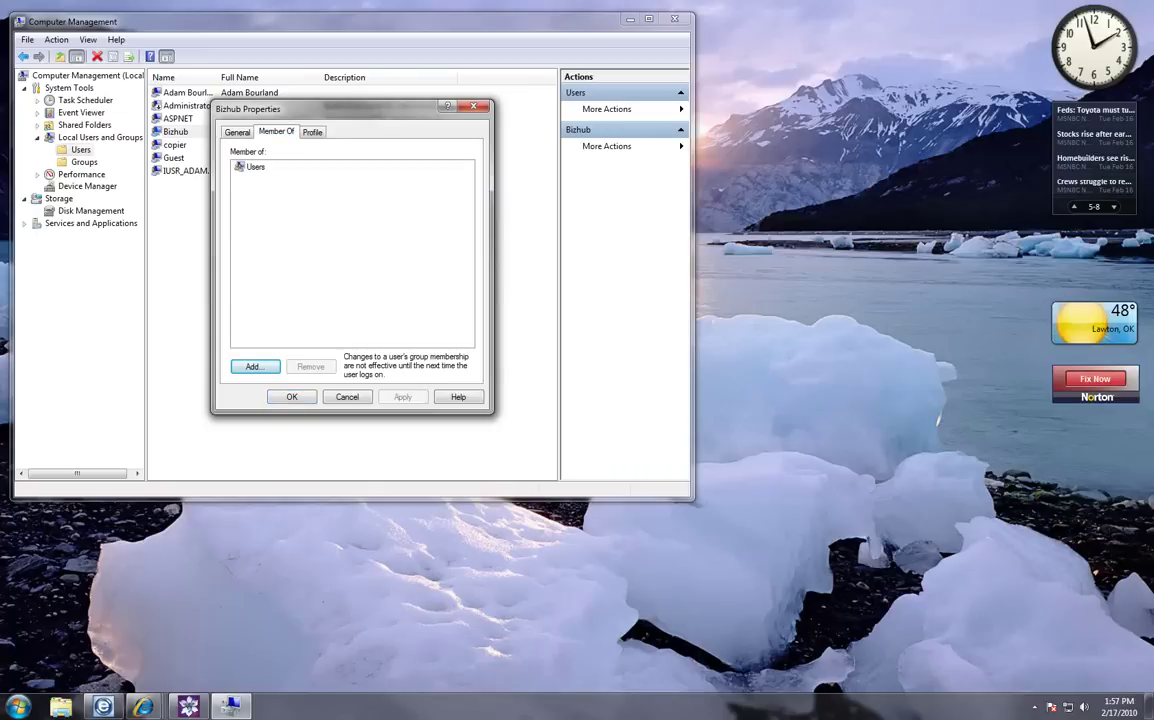
click(255, 167)
key(Delete)
key(Return)
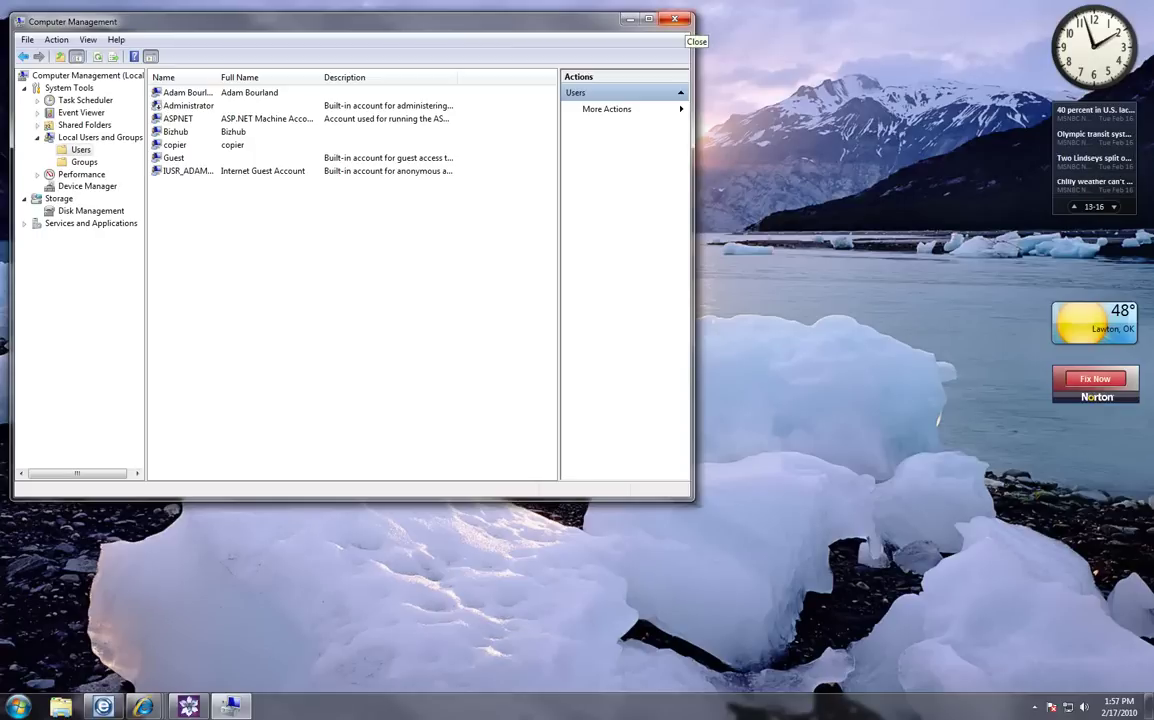
click(674, 19)
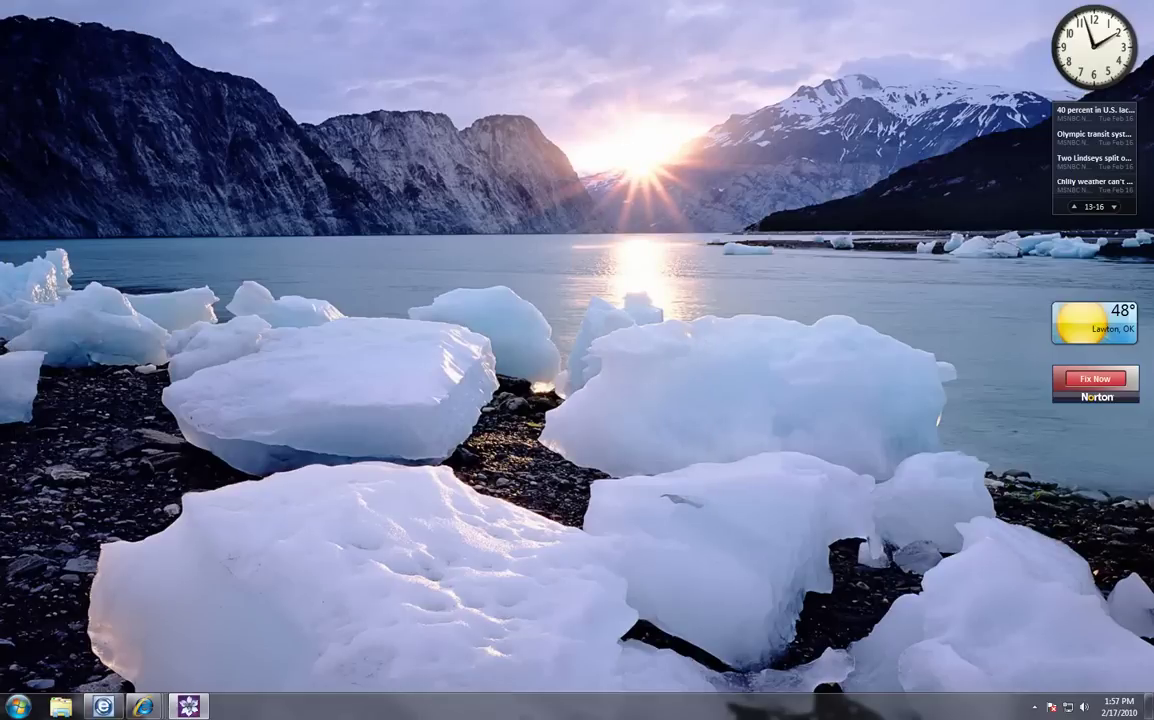
Step: Browse the computer's drives and open Local Disk (F:)
click(18, 706)
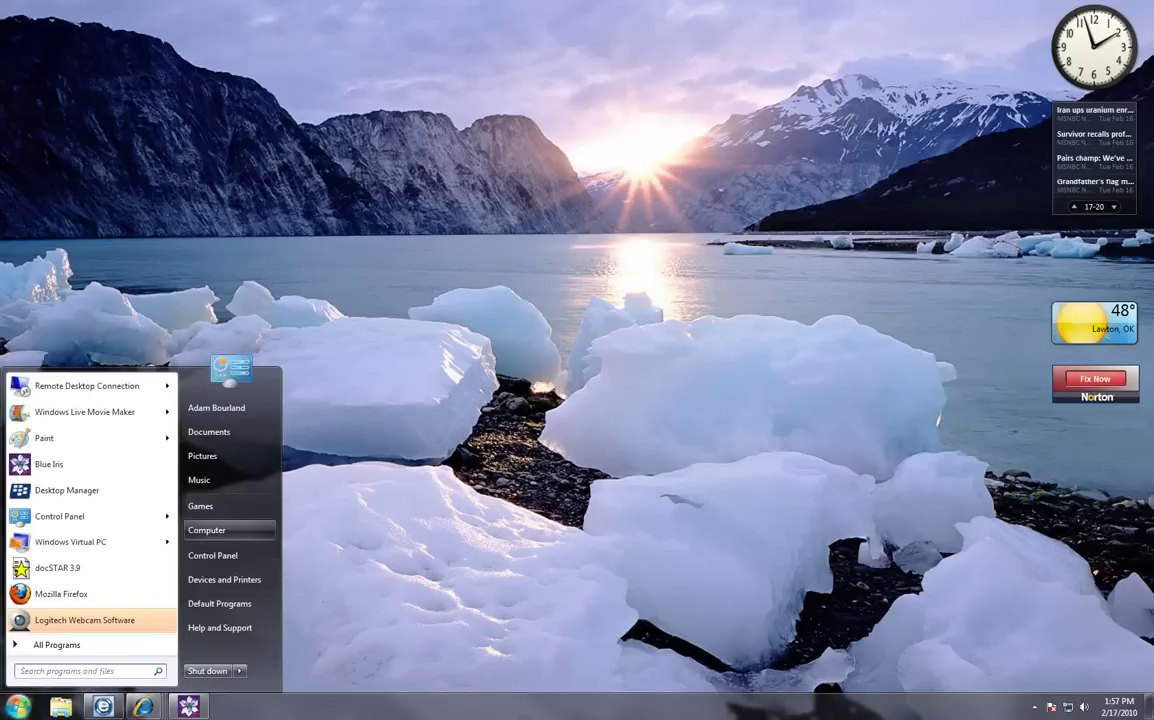
click(207, 530)
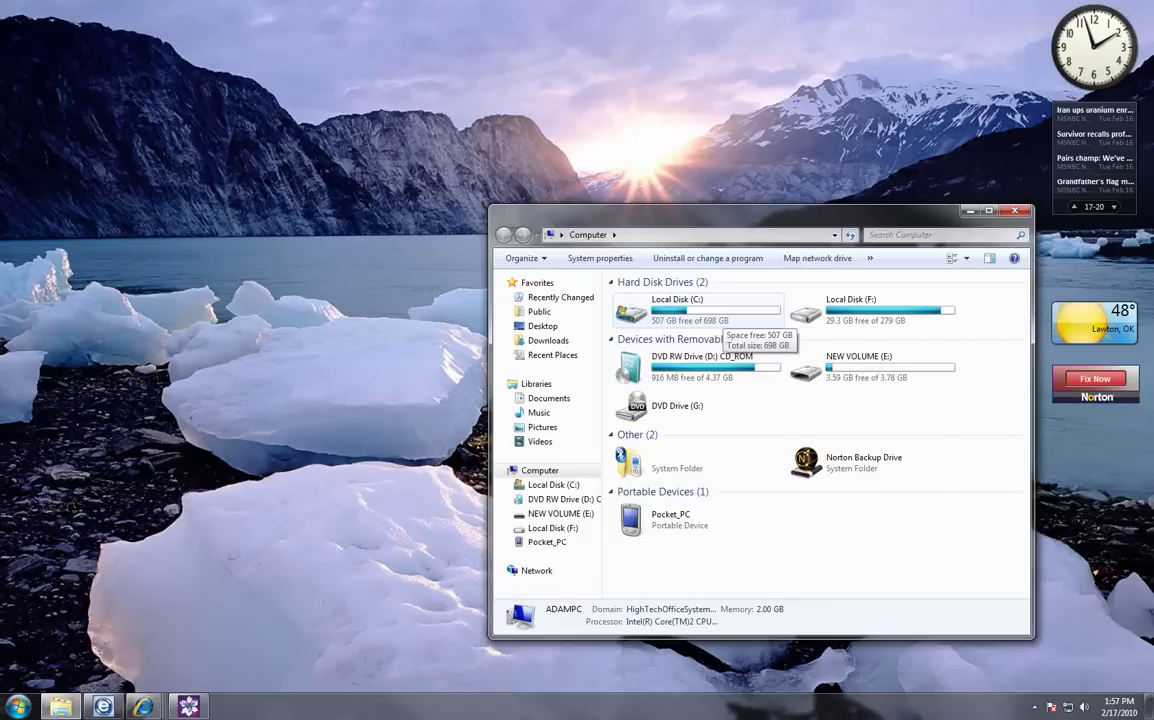
click(710, 312)
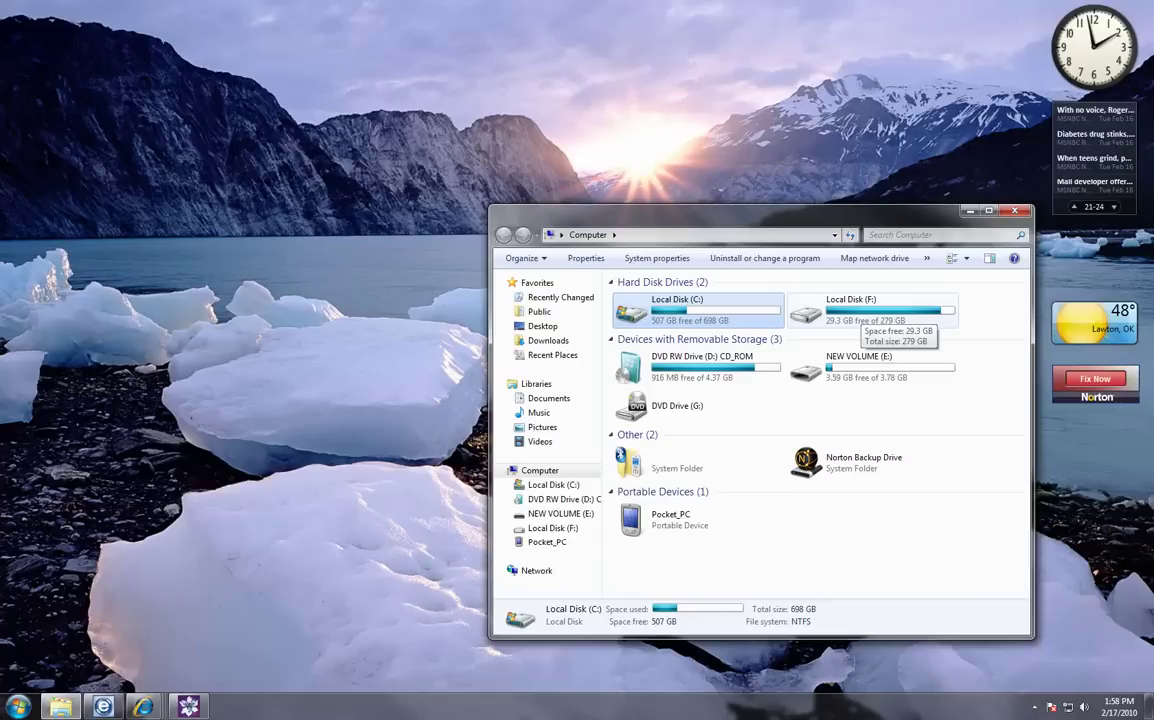
double_click(856, 310)
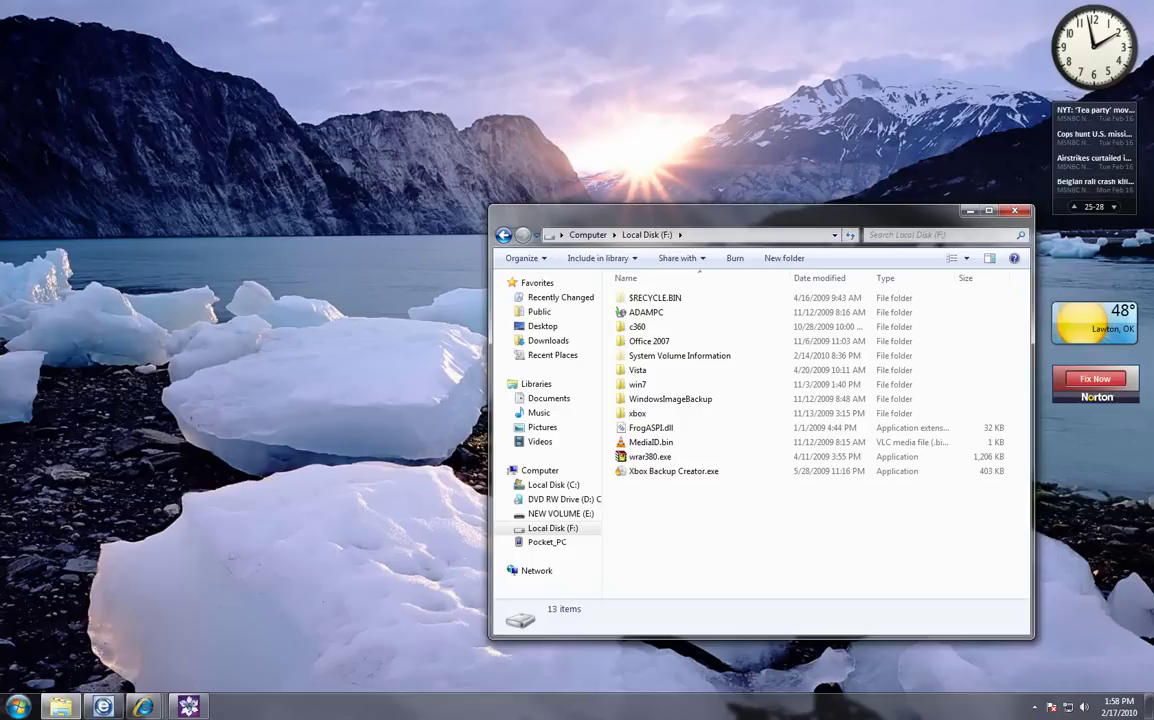
Step: Create a new folder named MyScans in the root of the F: drive
right_click(676, 298)
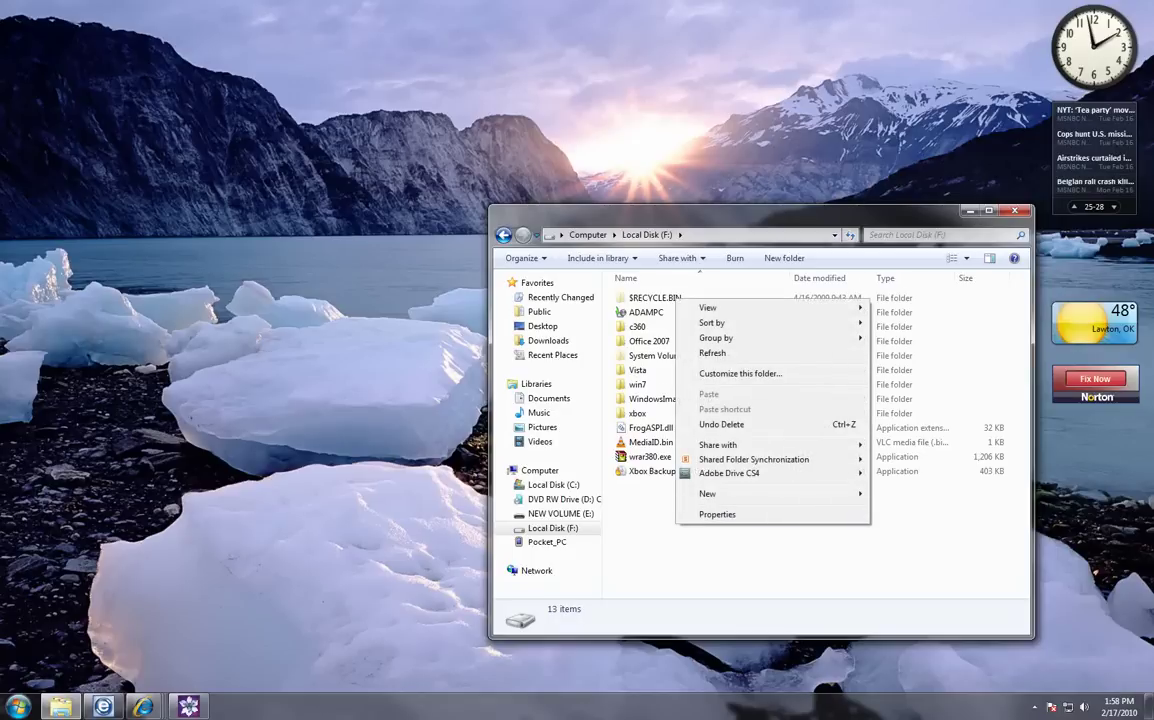
mouse_move(765, 494)
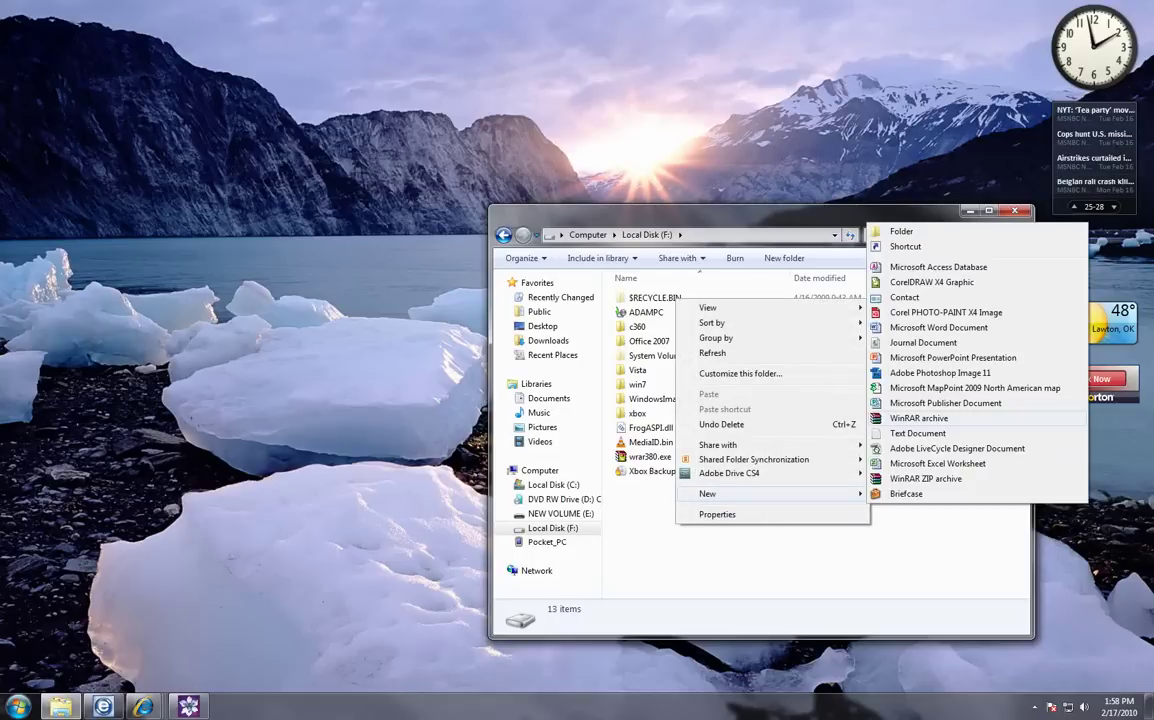
click(812, 208)
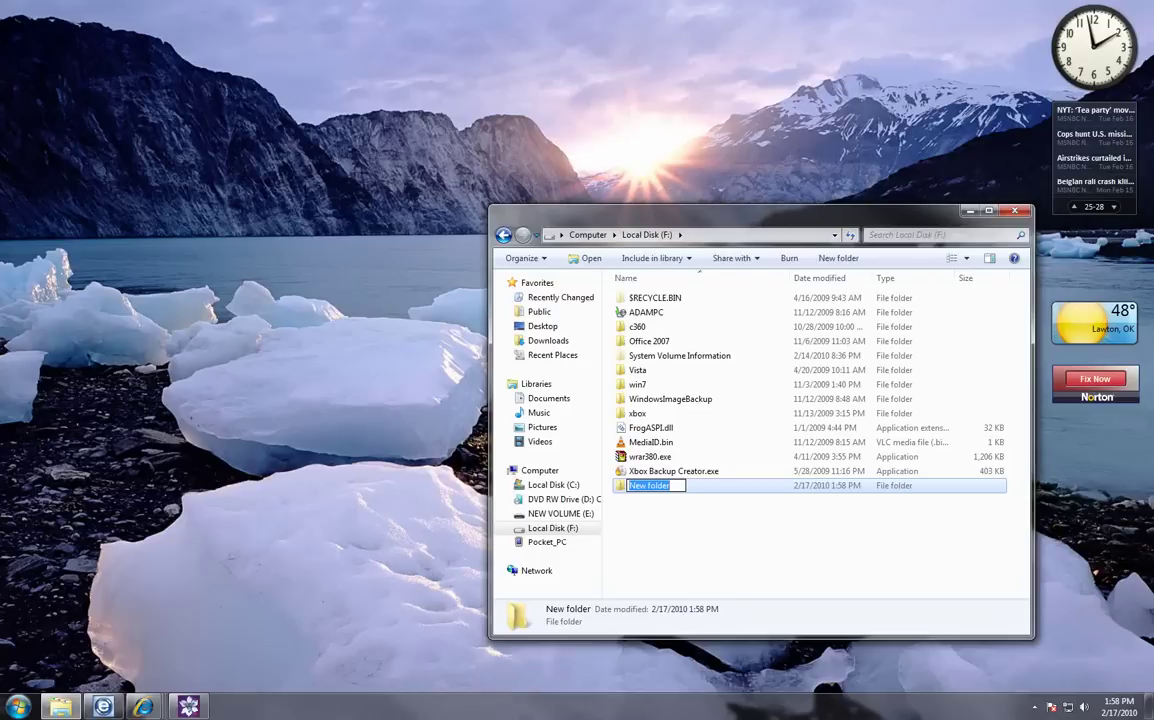
text(MyS)
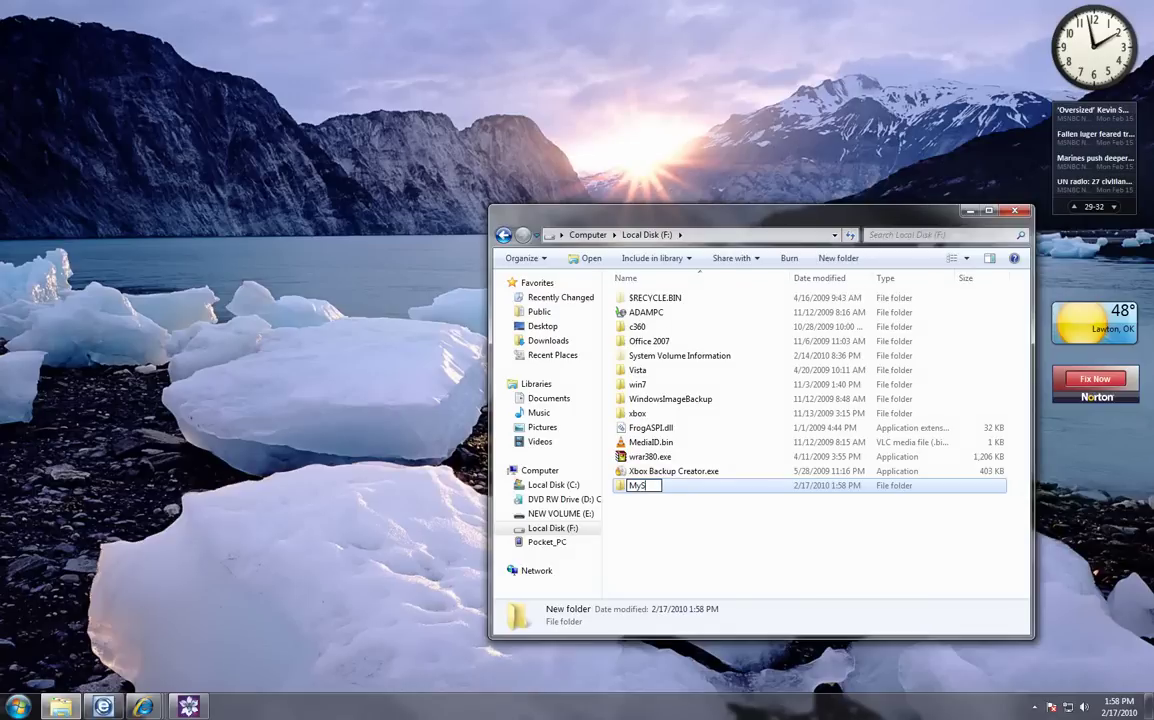
text(cans)
key(Return)
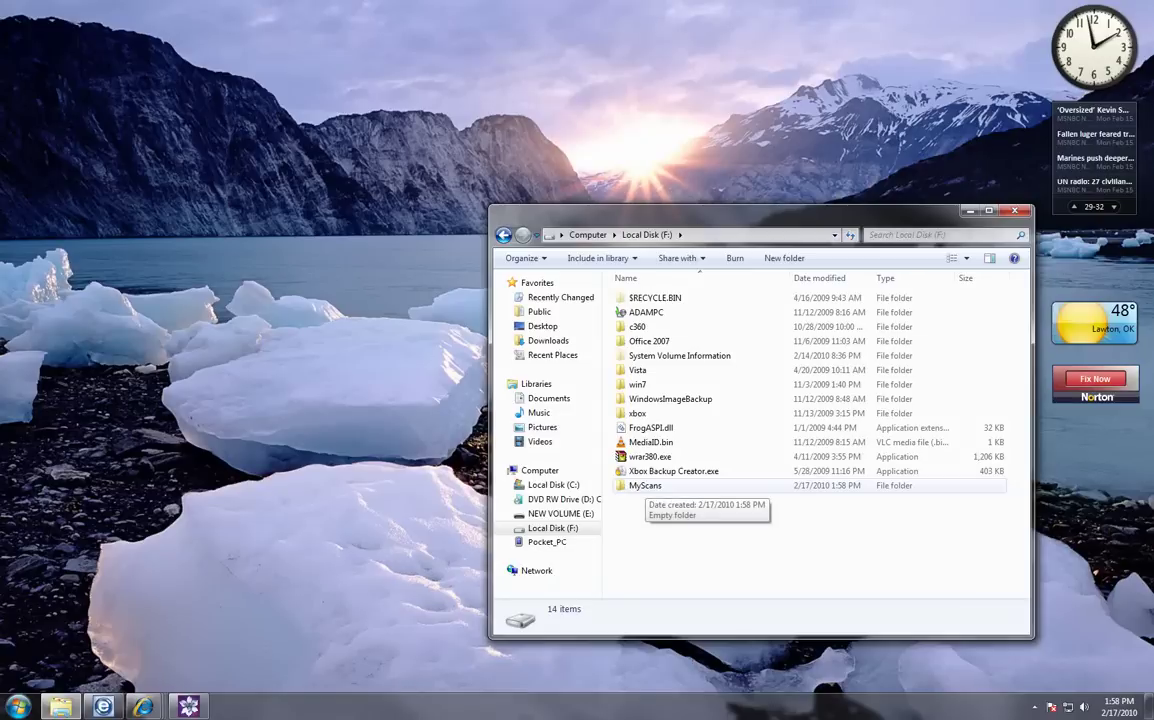
Step: Send a shortcut to the MyScans folder to the desktop
right_click(641, 487)
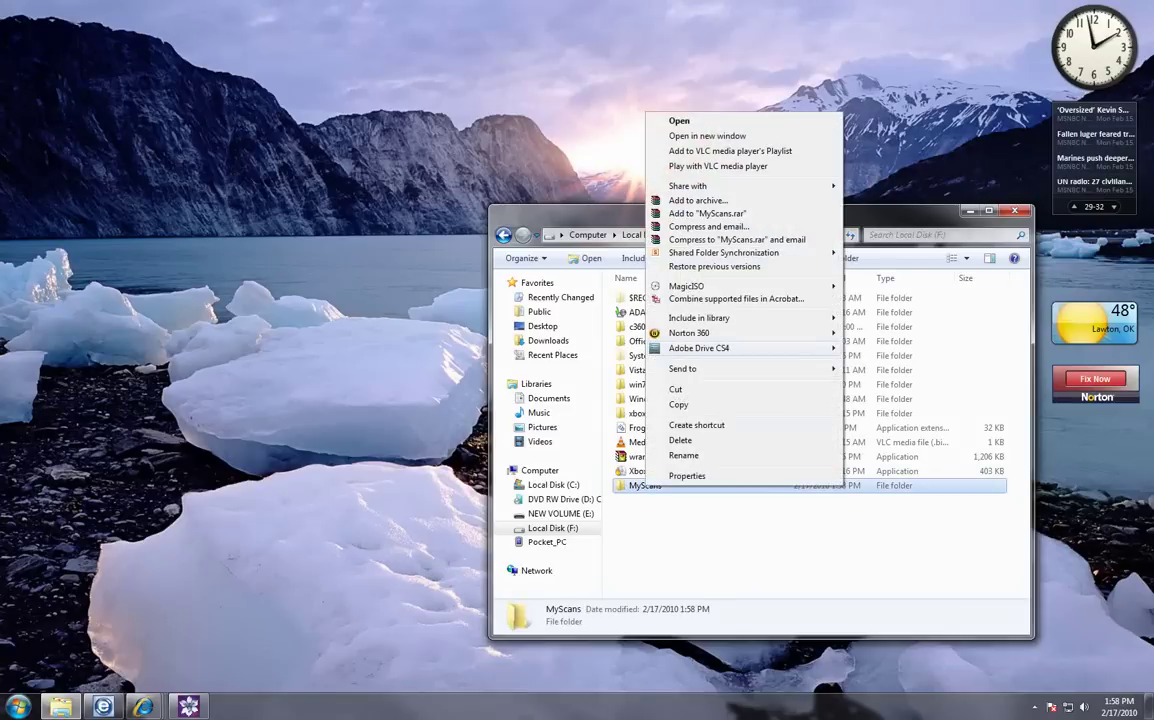
mouse_move(700, 369)
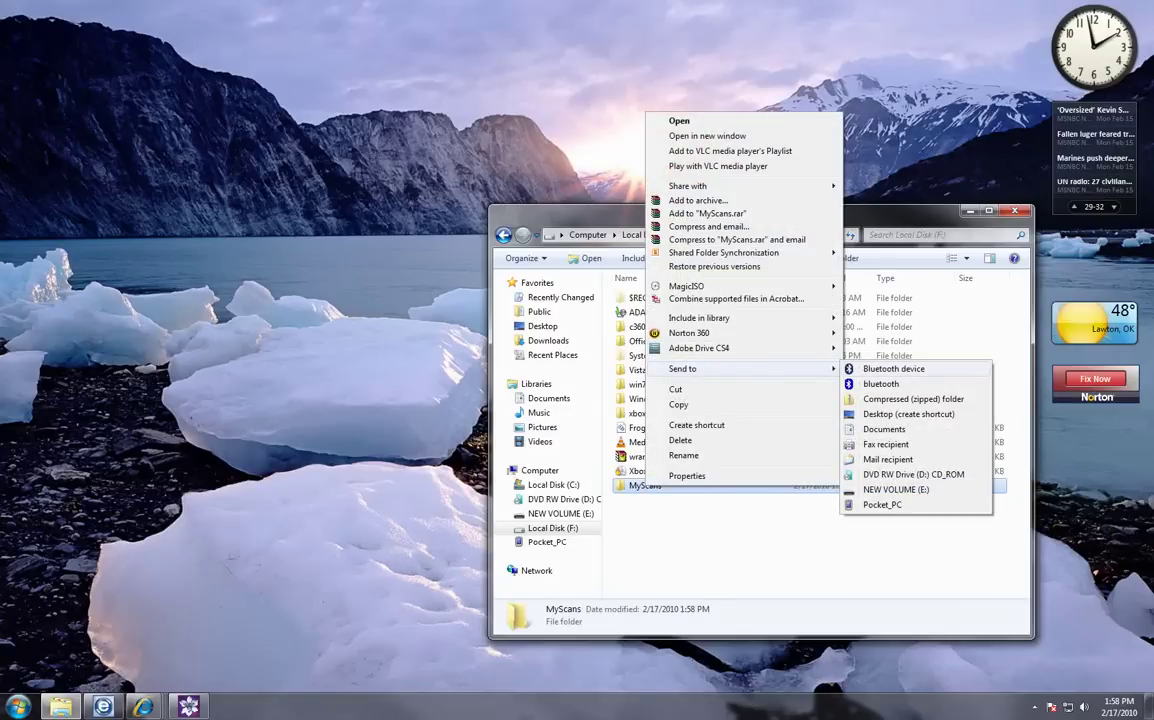
click(908, 414)
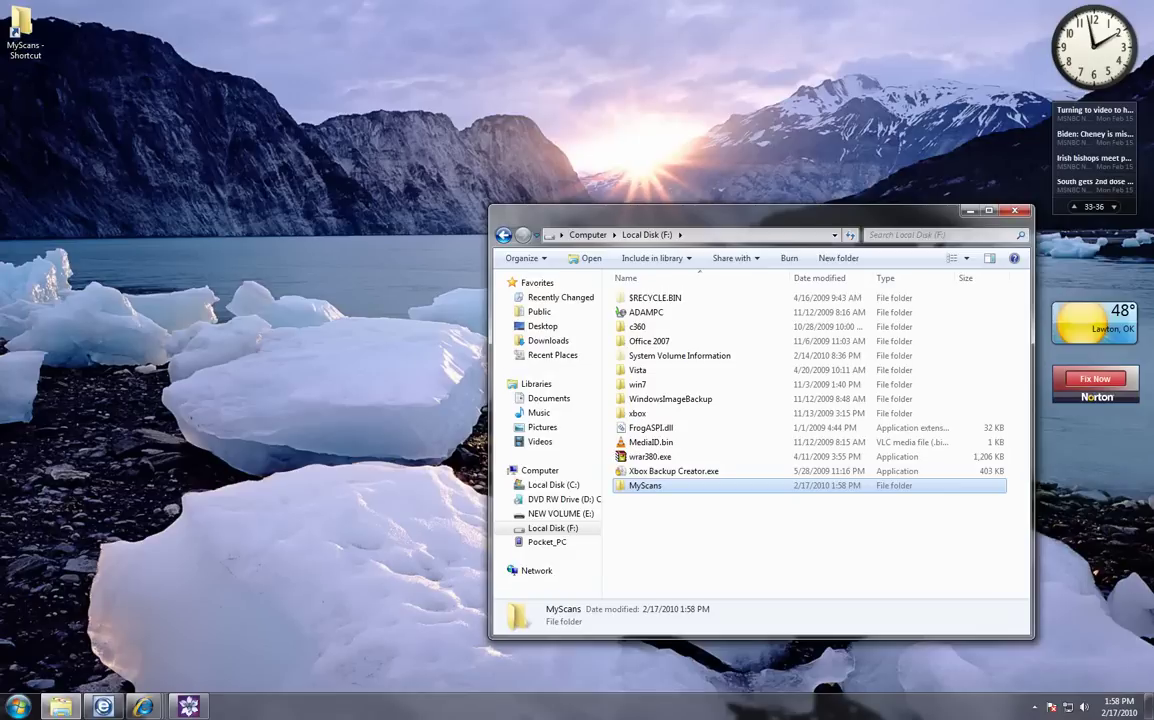
Step: Turn on sharing for the MyScans folder in its Advanced Sharing settings
right_click(692, 486)
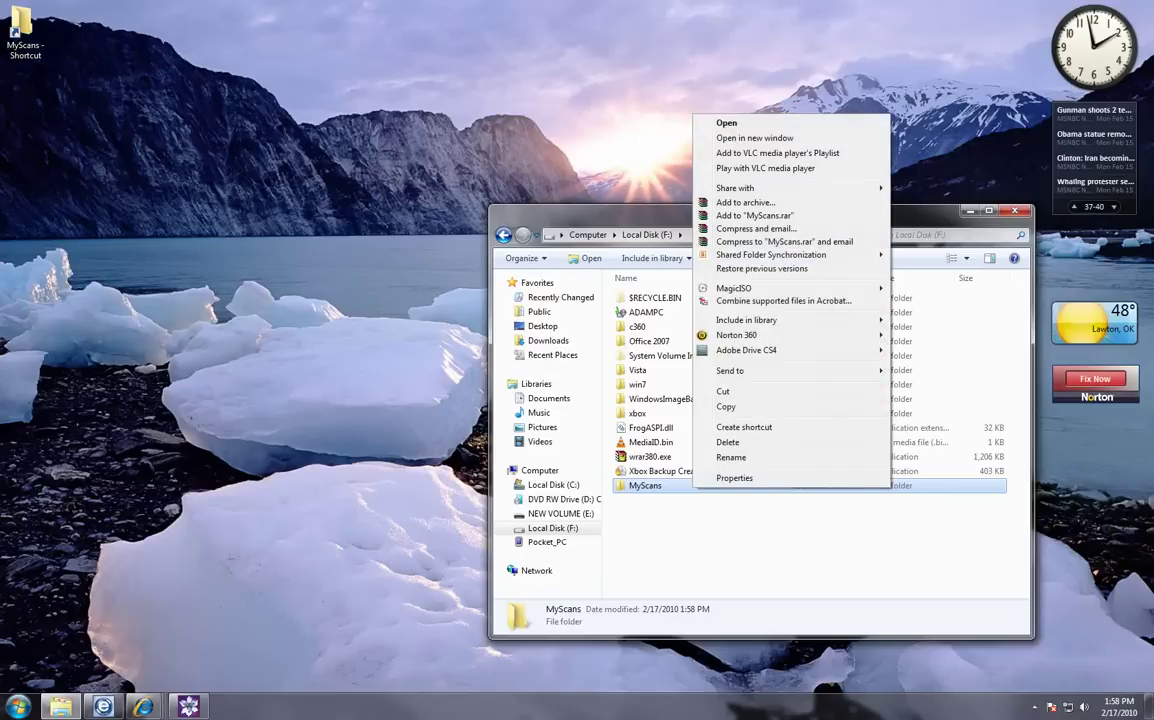
click(734, 478)
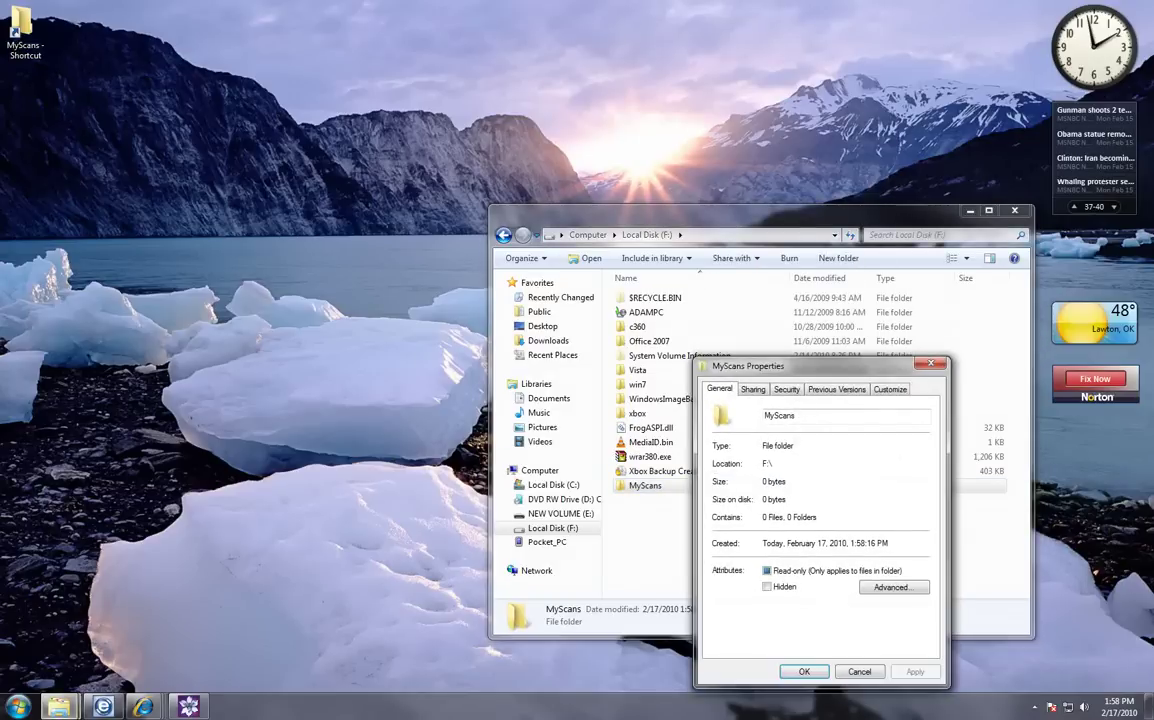
key(ctrl+Tab)
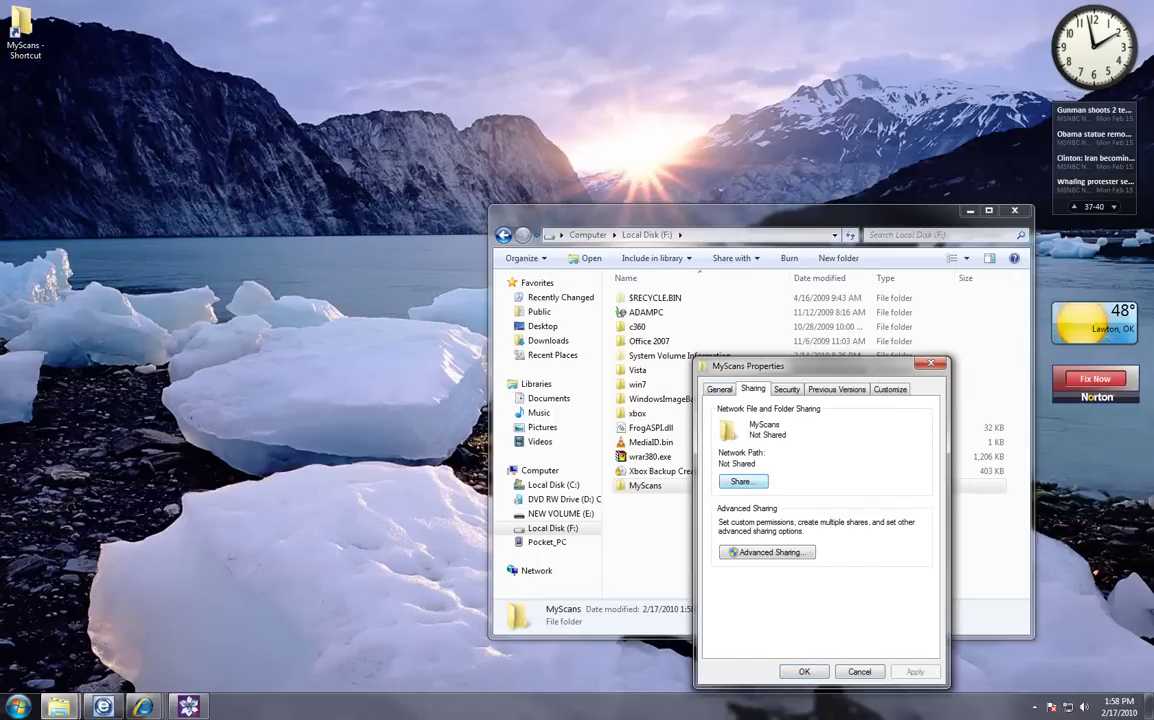
key(Return)
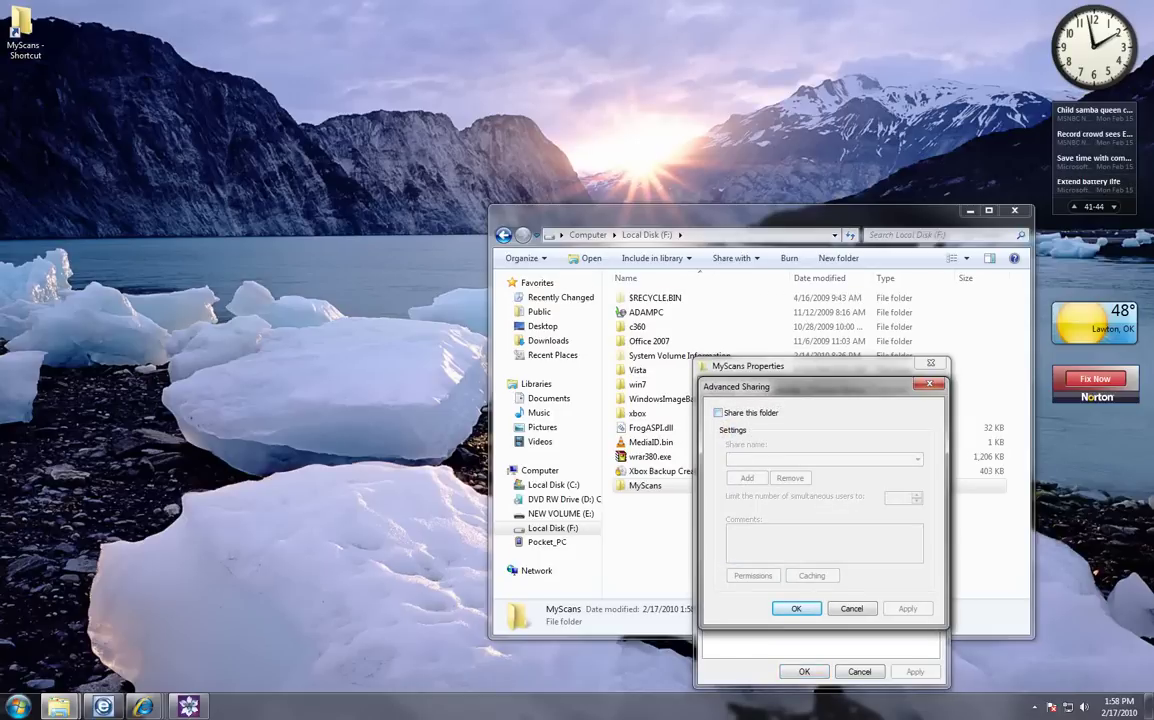
key(space)
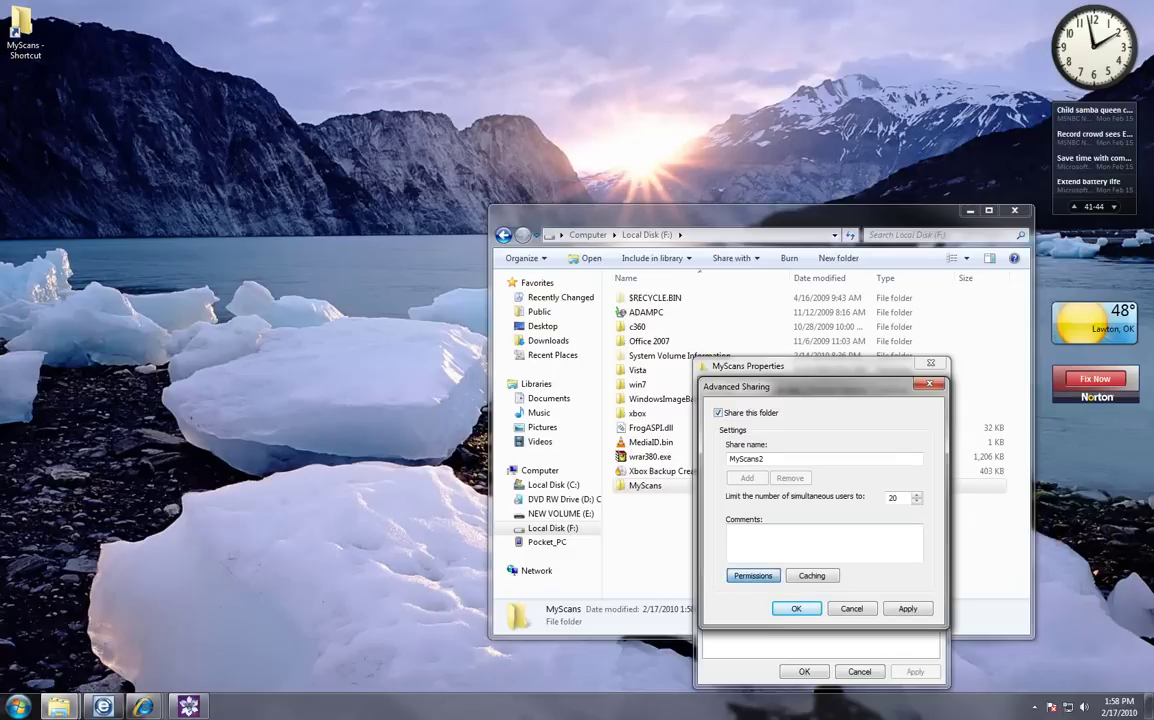
Step: Remove Everyone from the MyScans share permissions and add the Bizhub account from the local computer ADAMPC
key(space)
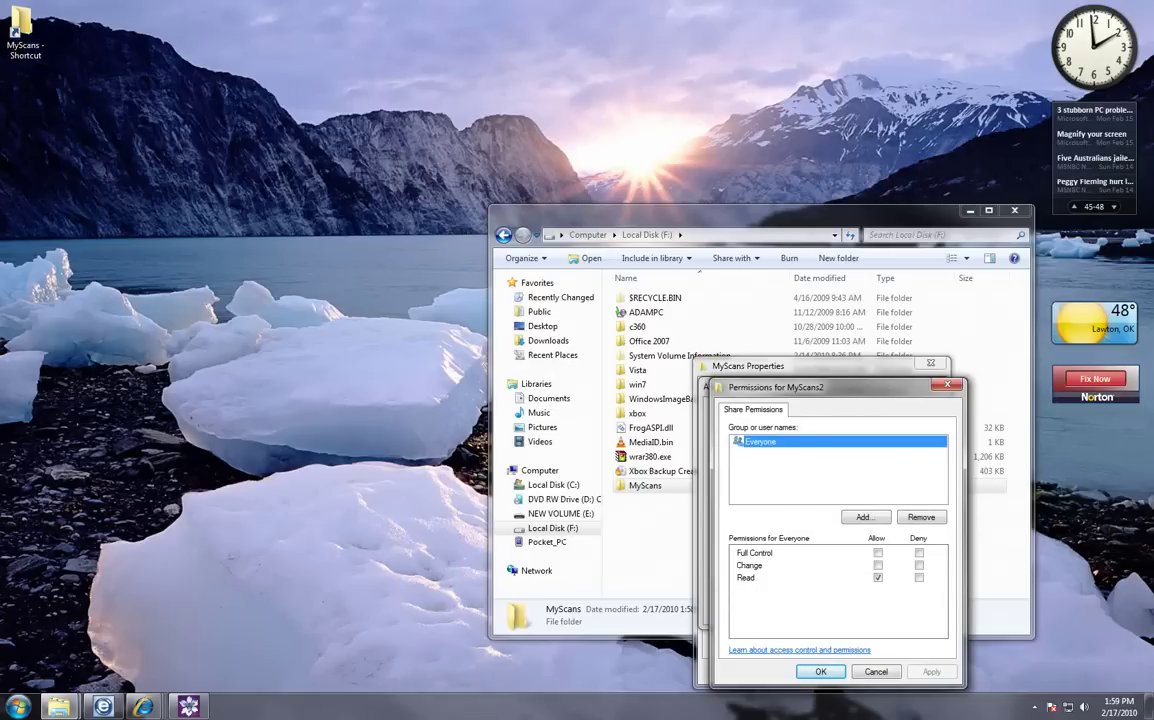
key(space)
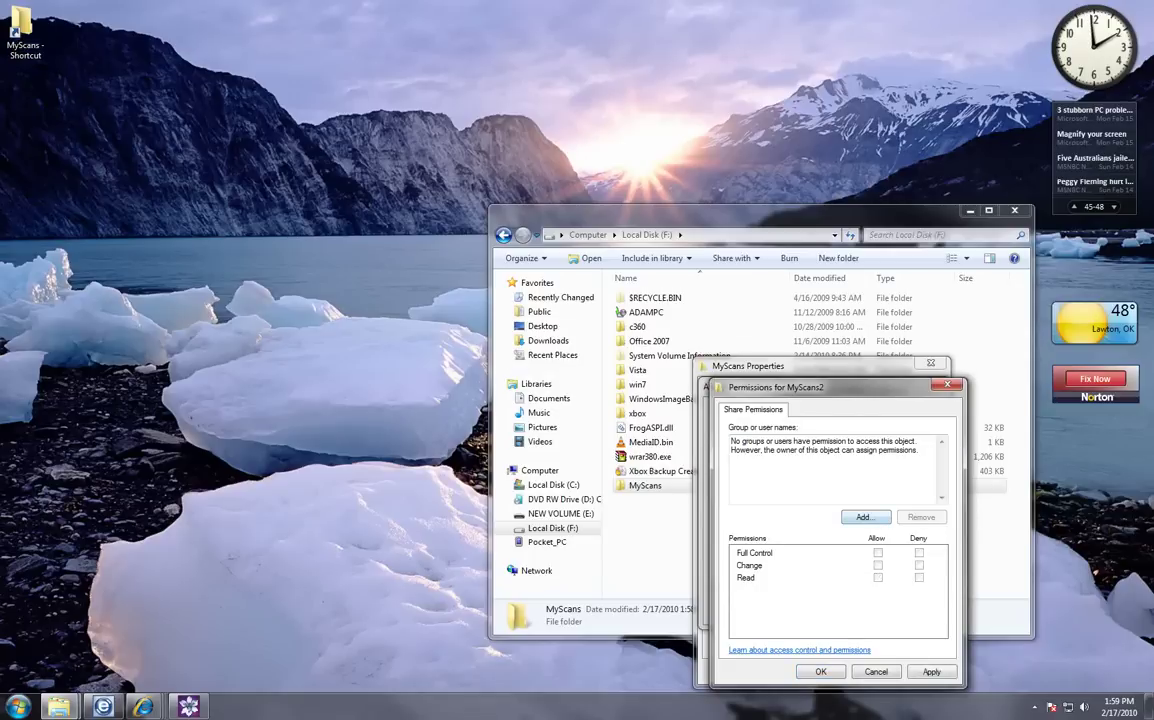
key(space)
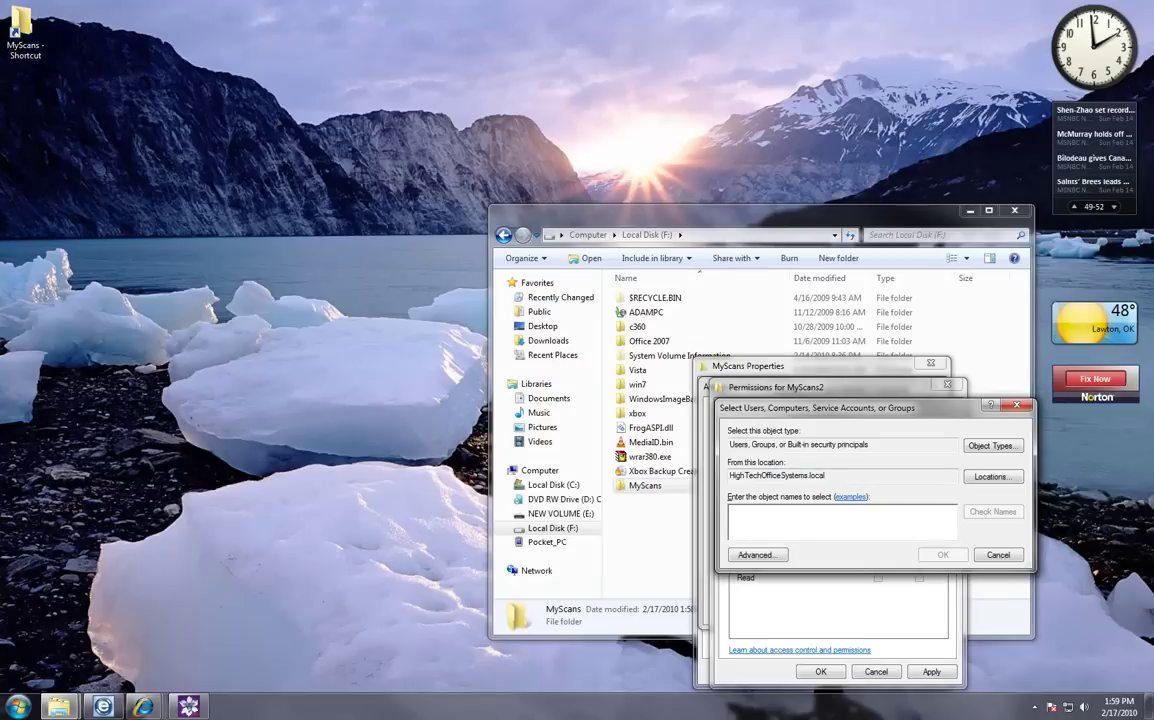
click(992, 476)
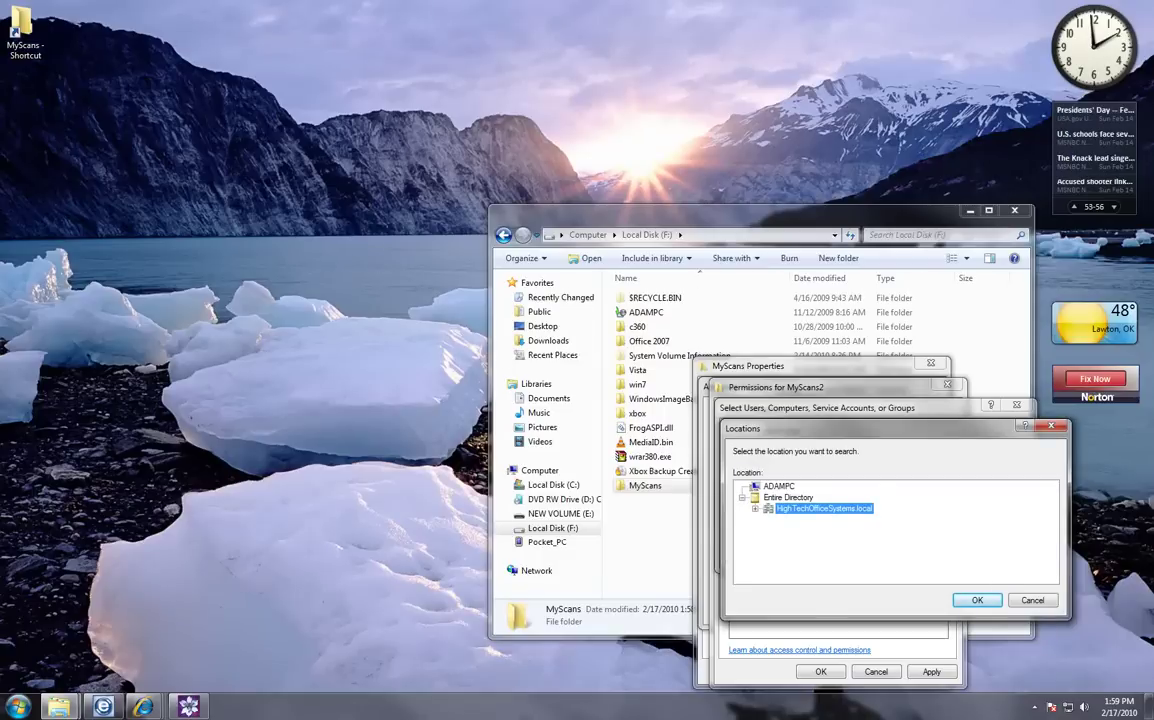
click(779, 486)
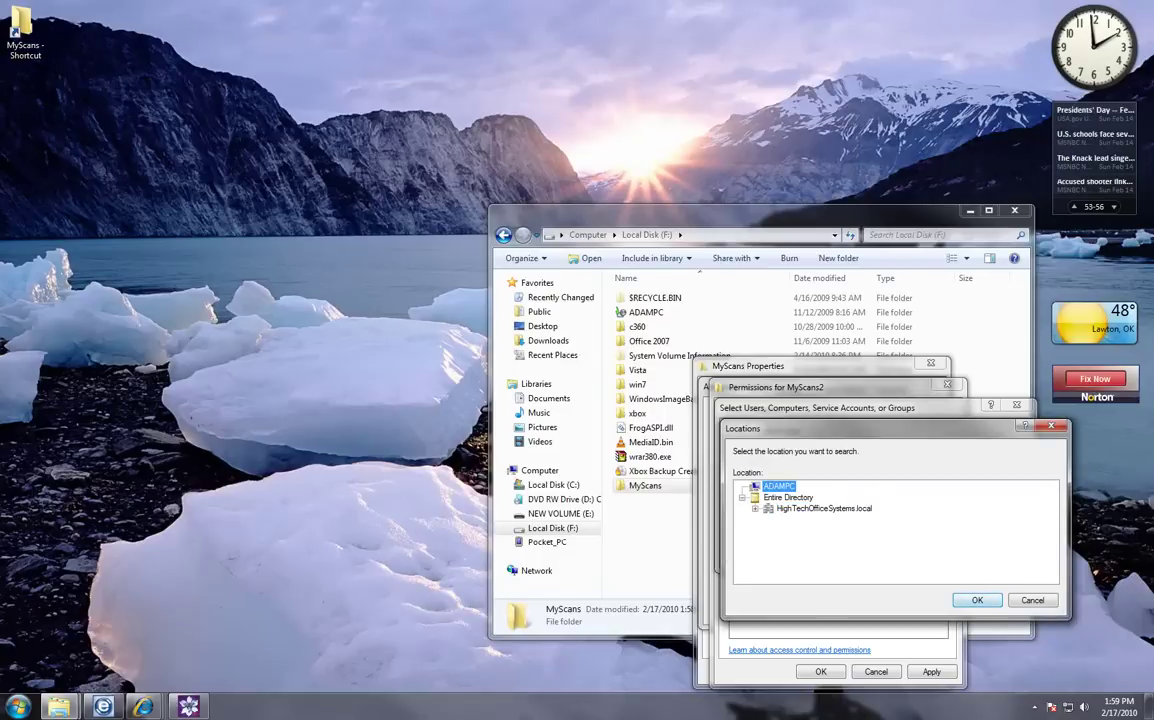
key(Return)
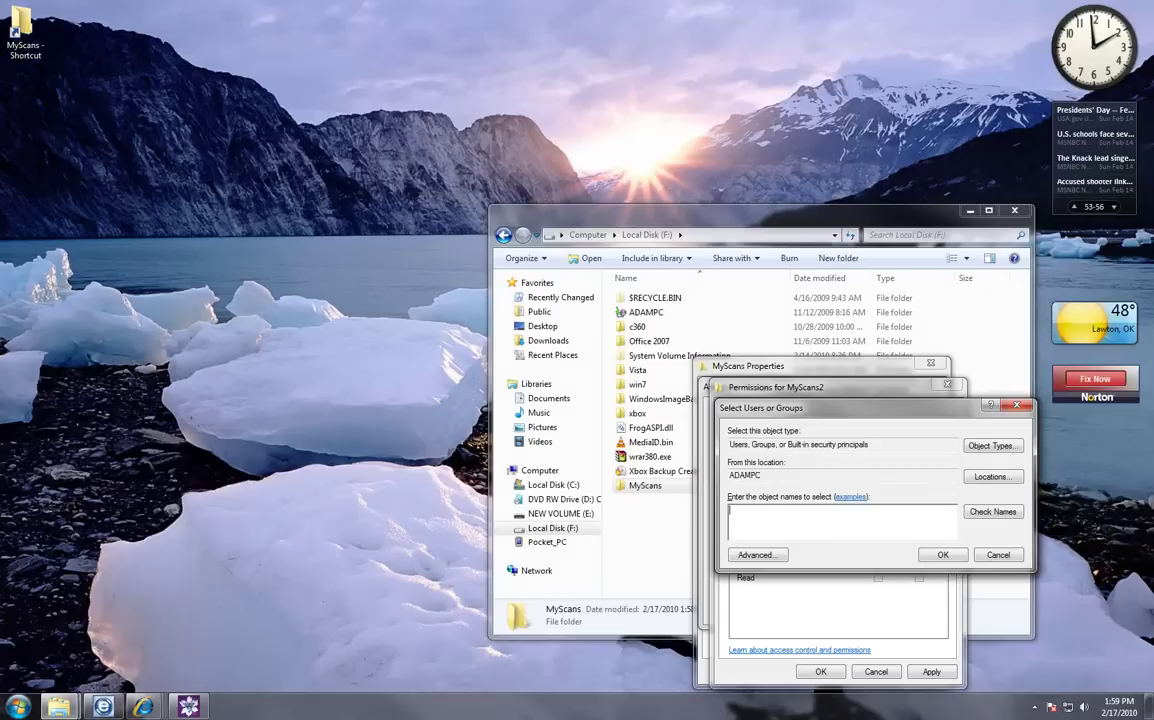
text(bizhub)
key(alt+c)
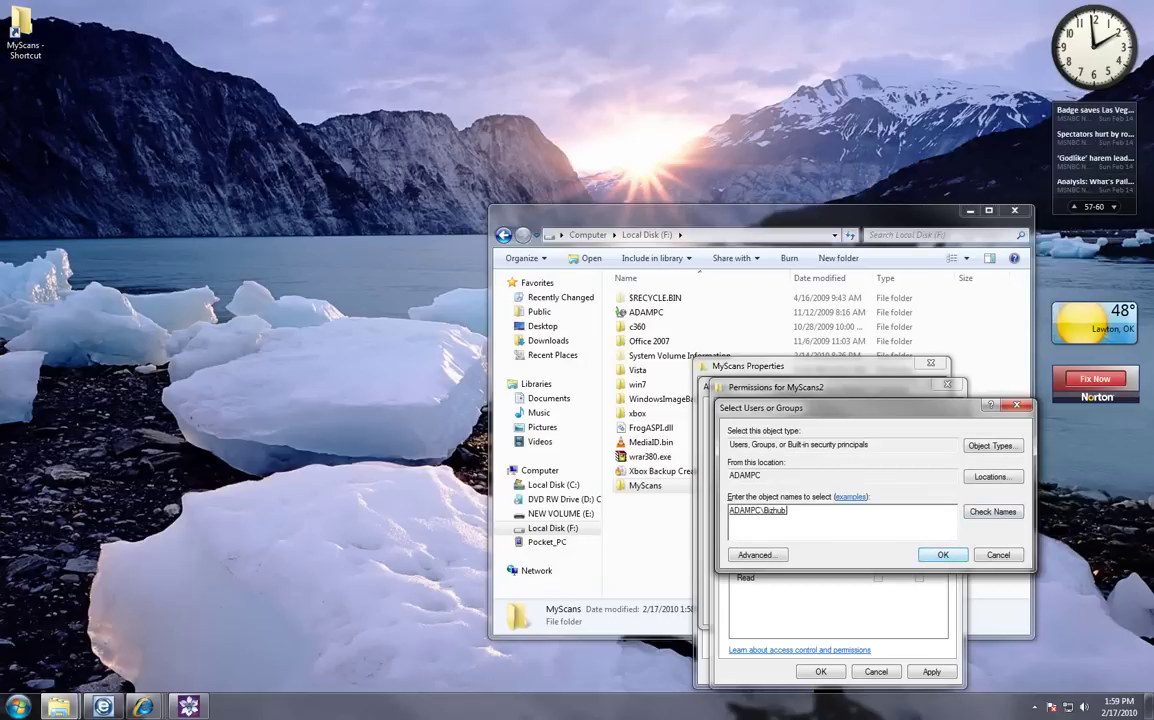
key(Return)
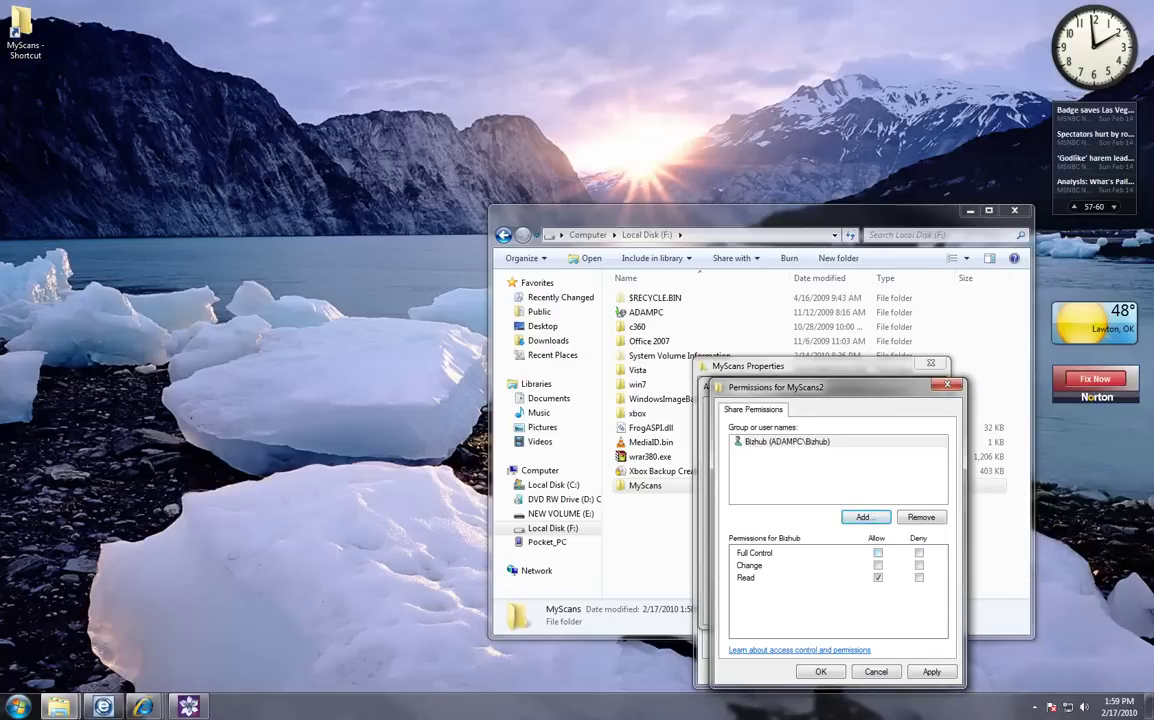
Step: Allow Bizhub Full Control of the share, then confirm the sharing settings and close the folder's properties
click(878, 553)
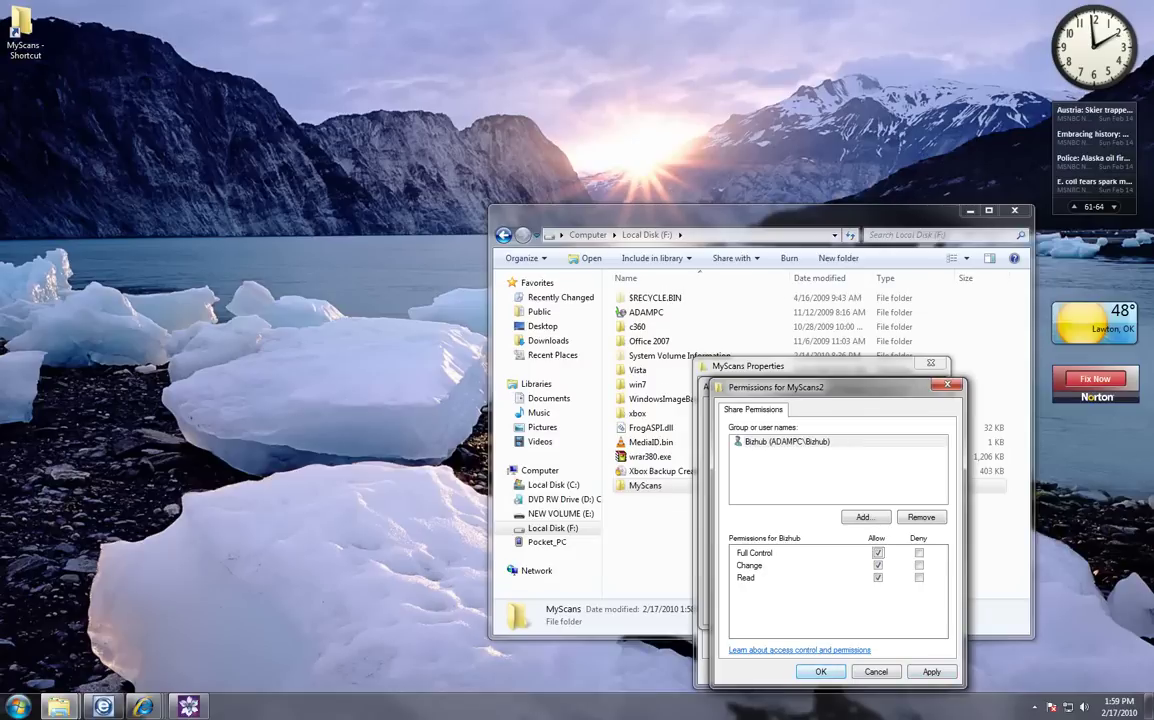
key(Return)
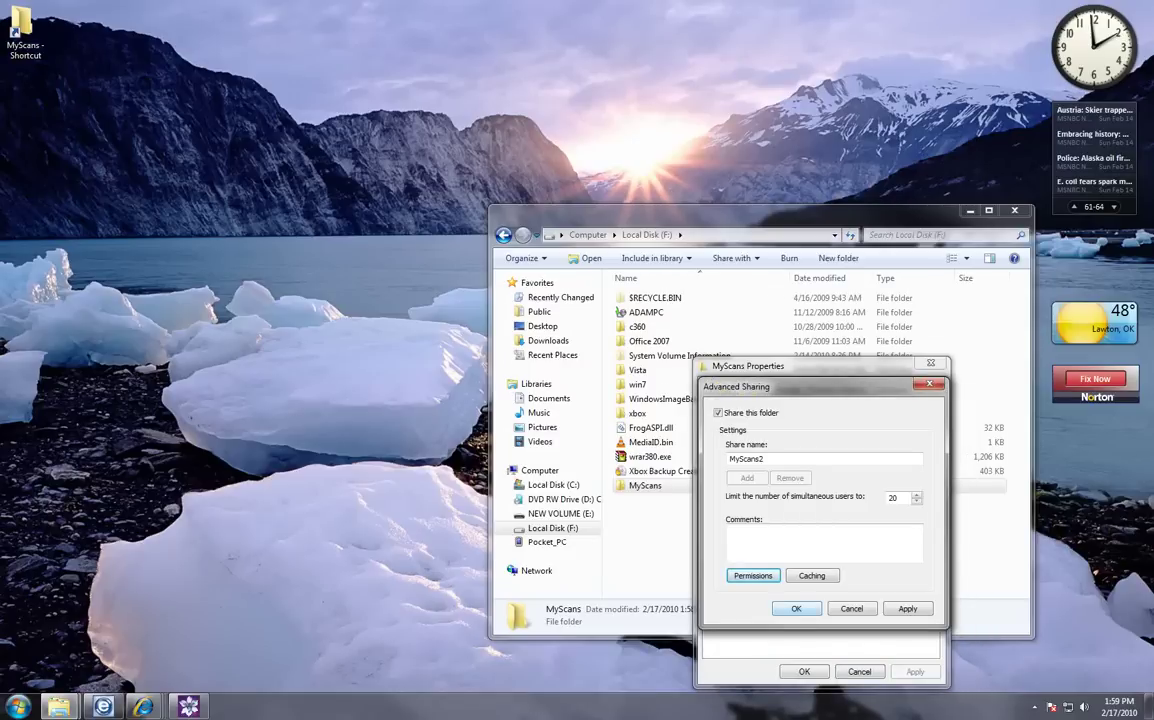
key(Return)
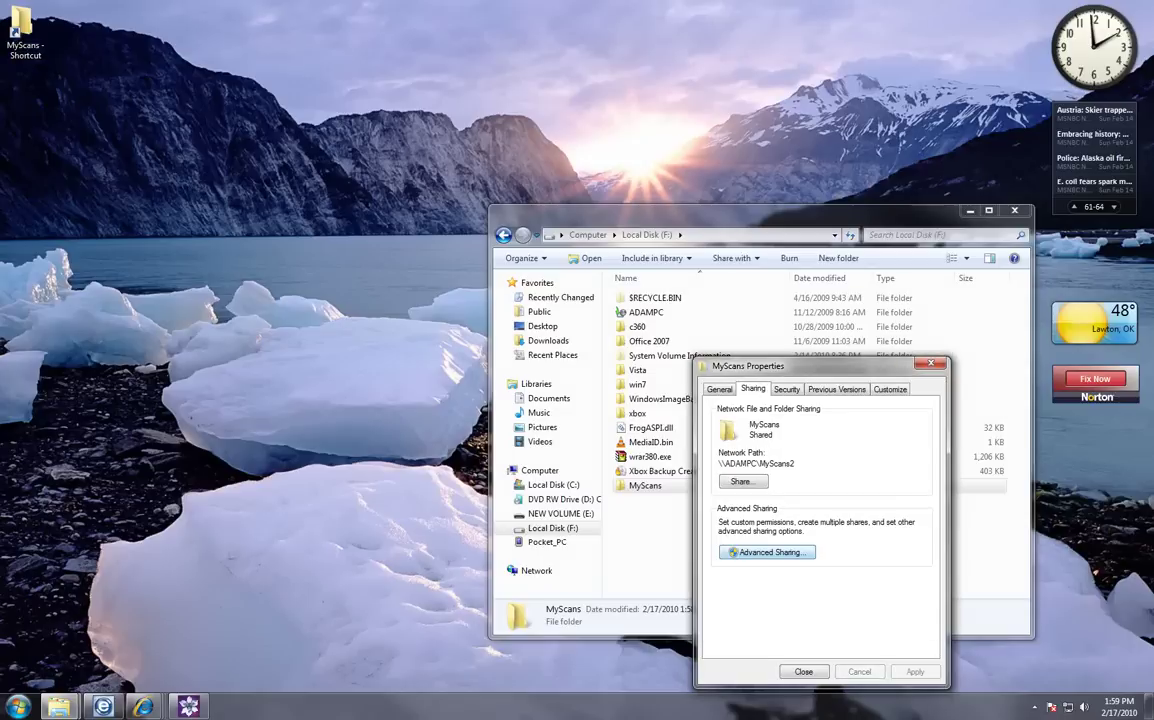
key(Return)
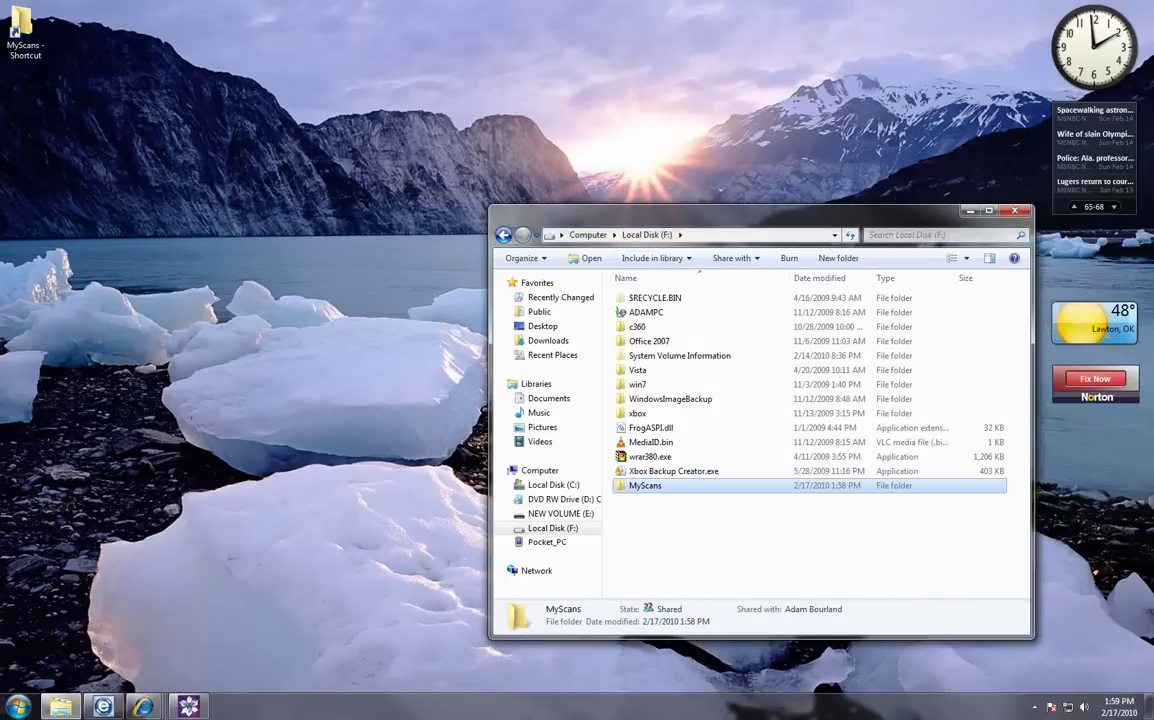
Step: Open the copier's PageScope Web Connection page at 192.168.1.68 in Internet Explorer
click(750, 234)
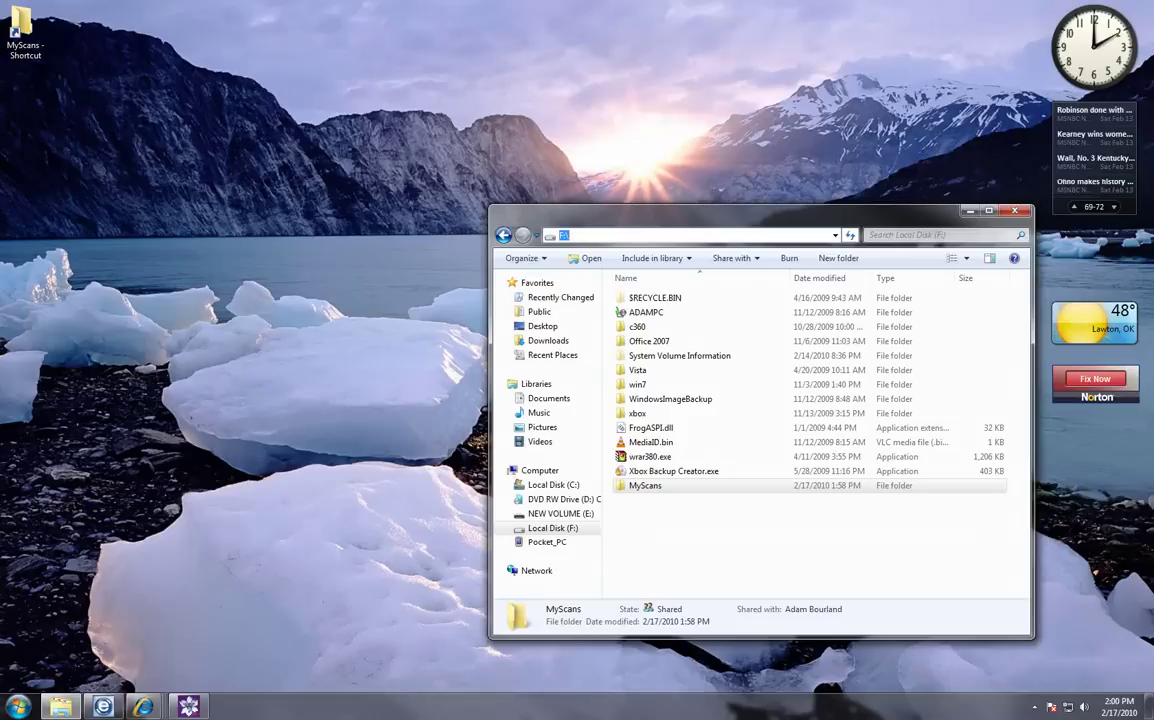
text(192.168.1.68)
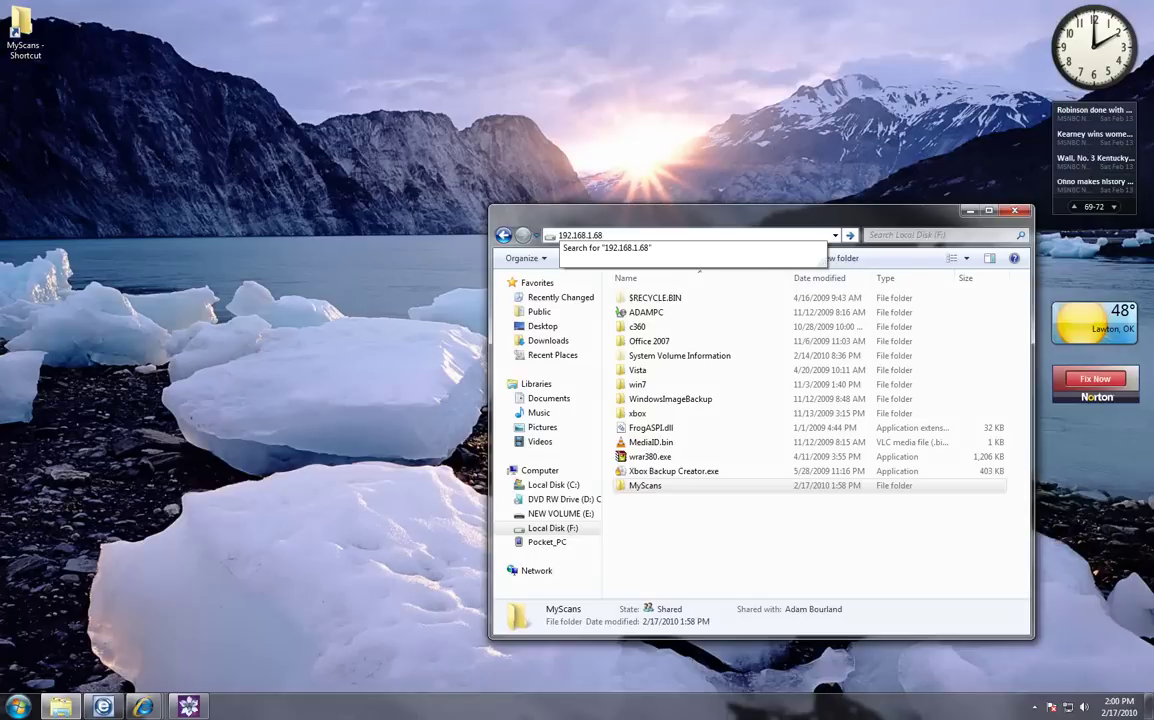
key(Return)
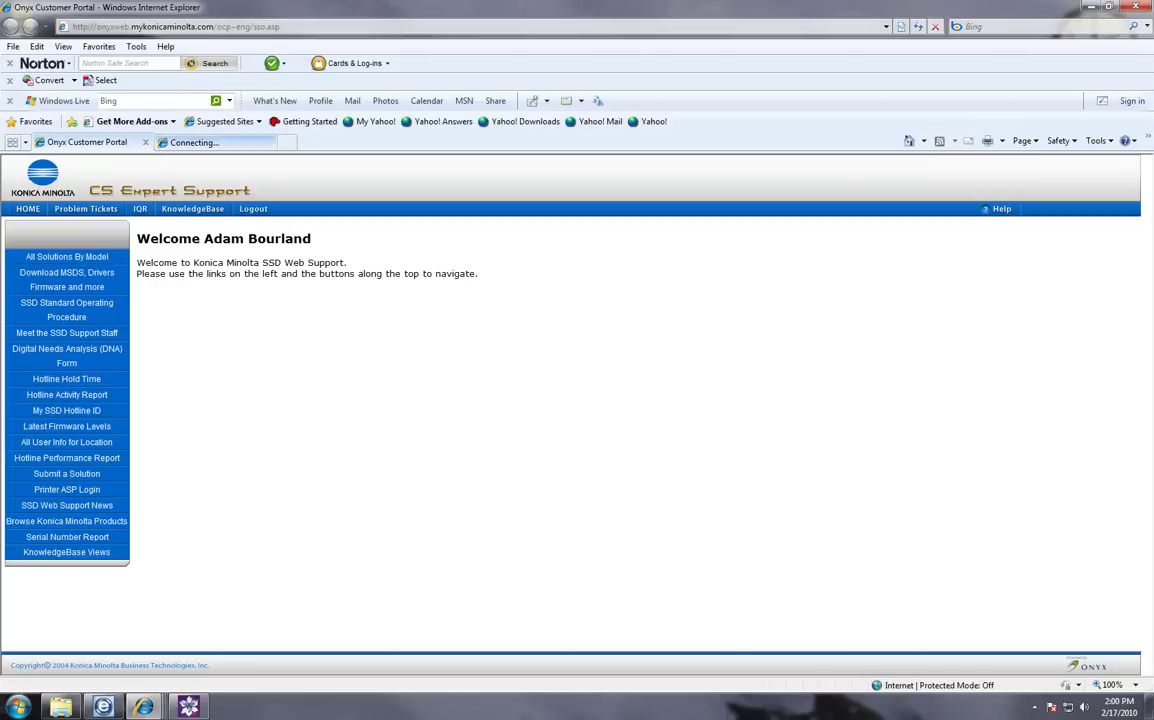
click(210, 142)
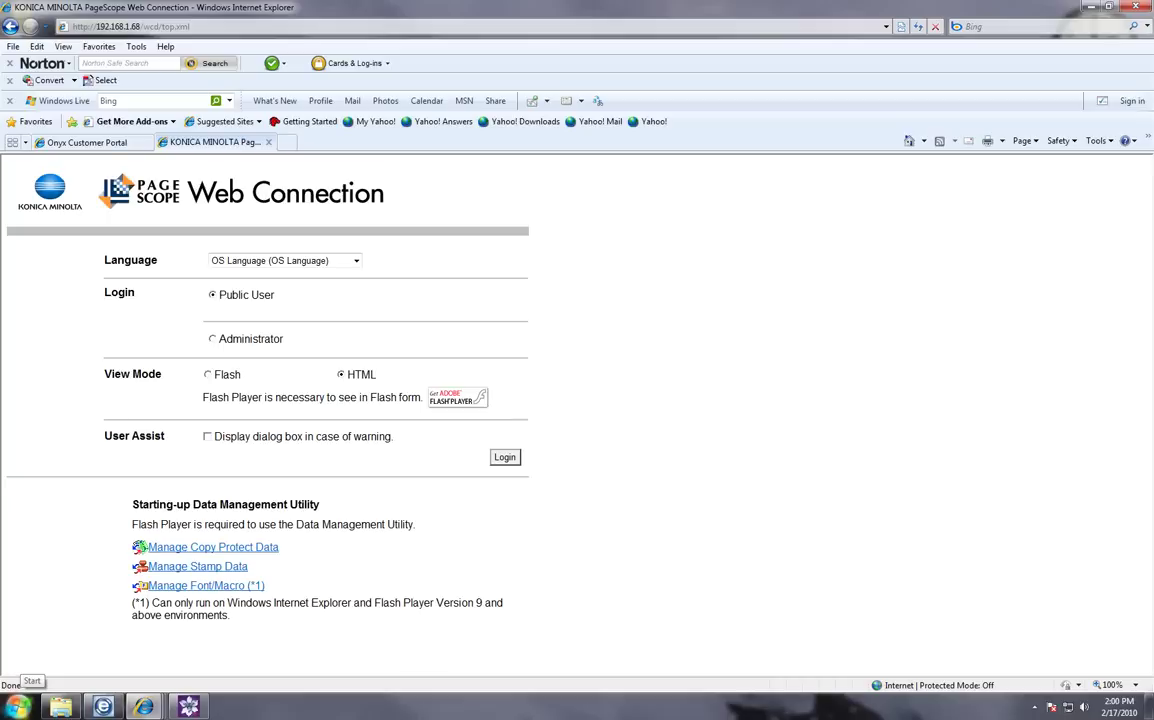
Step: Run ipconfig /all in a Command Prompt and examine the computer's host name and IPv4 address
click(18, 706)
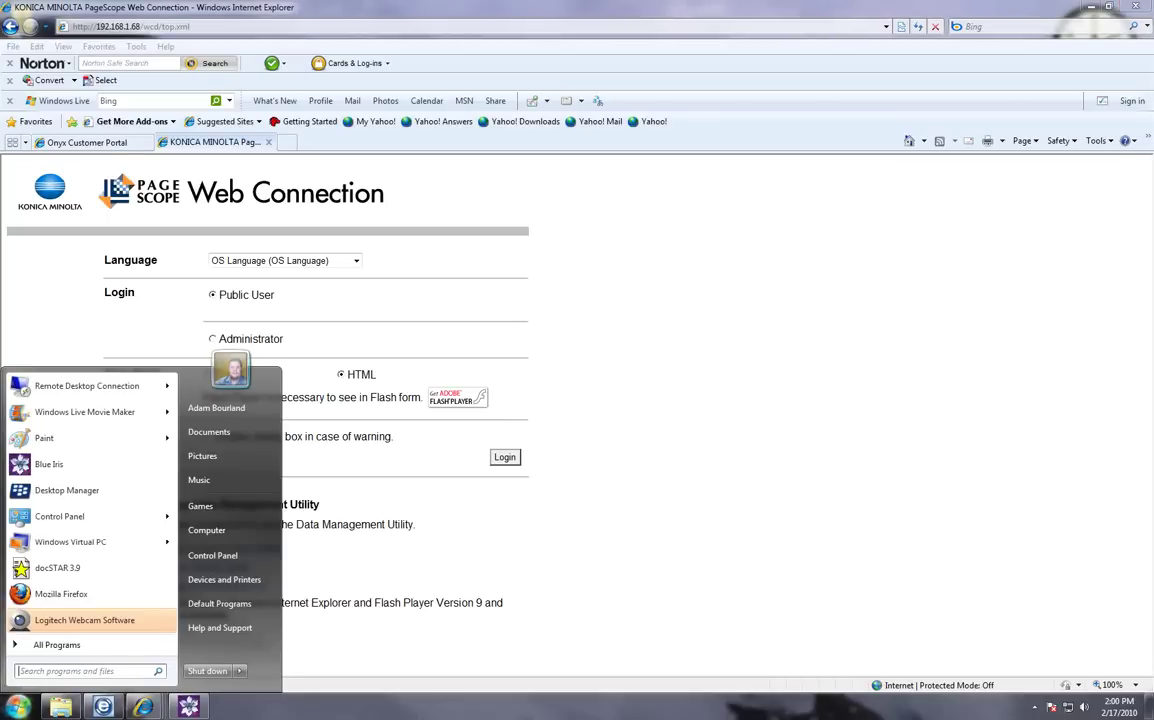
click(85, 671)
text(cmd)
key(Return)
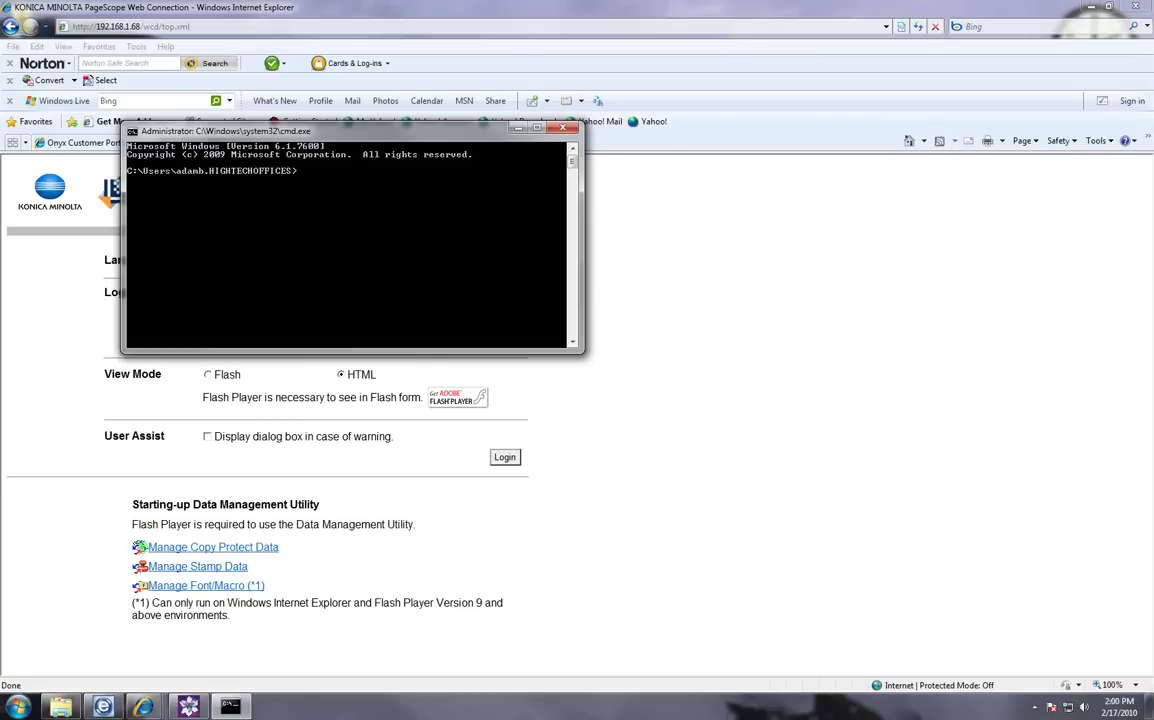
text(ipconfig /all)
key(Return)
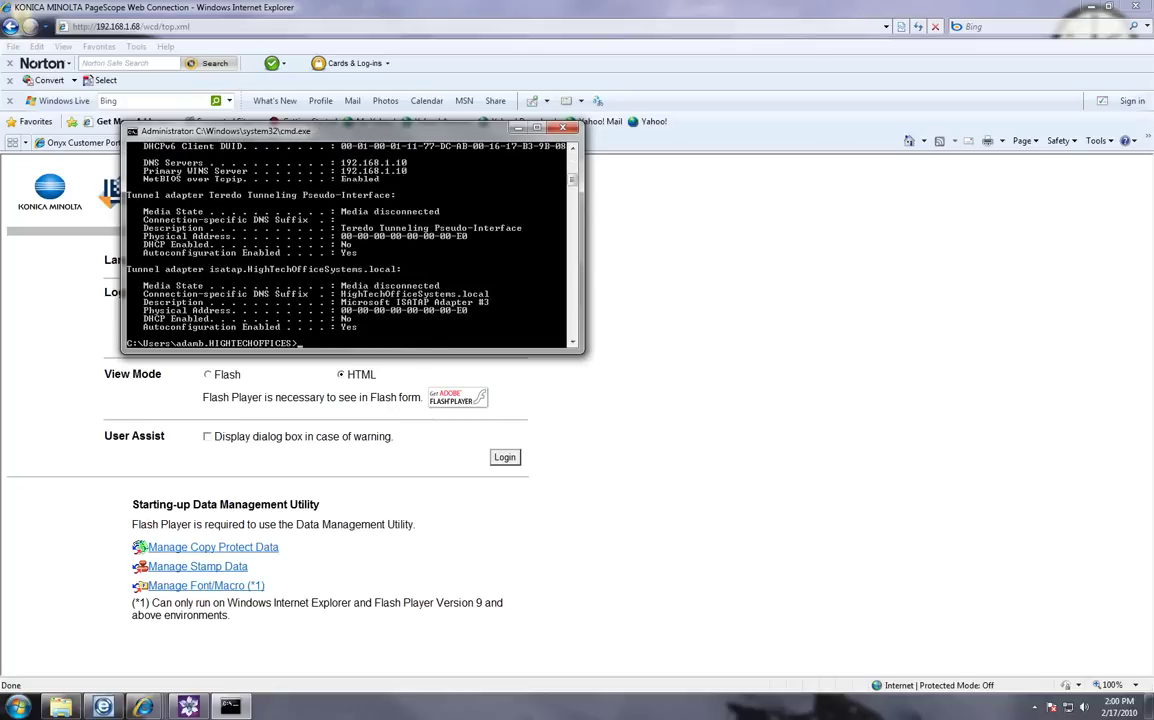
scroll(350, 245, up, 2)
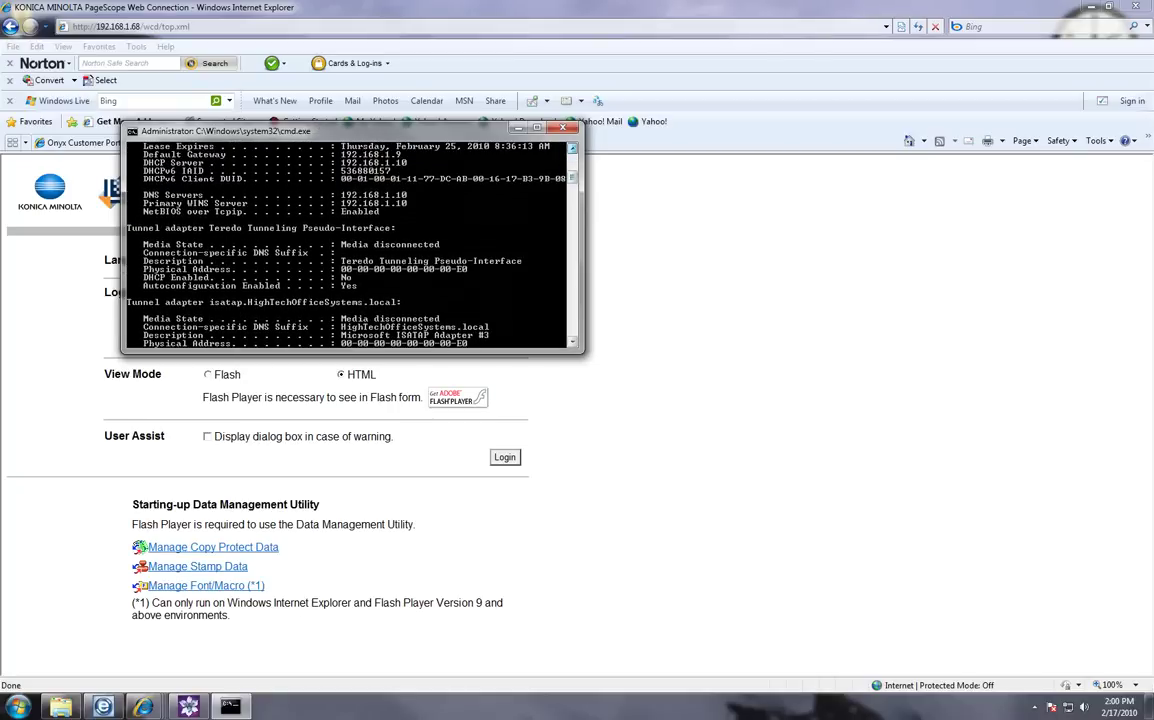
scroll(350, 245, up, 7)
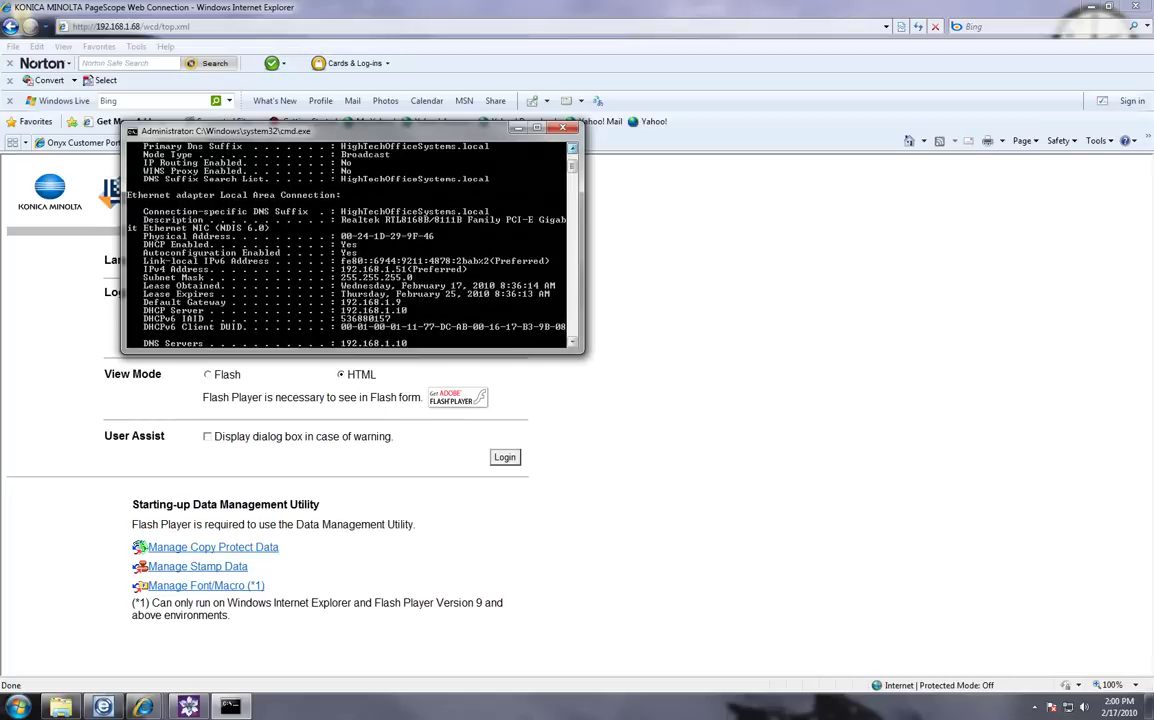
scroll(350, 245, up, 1)
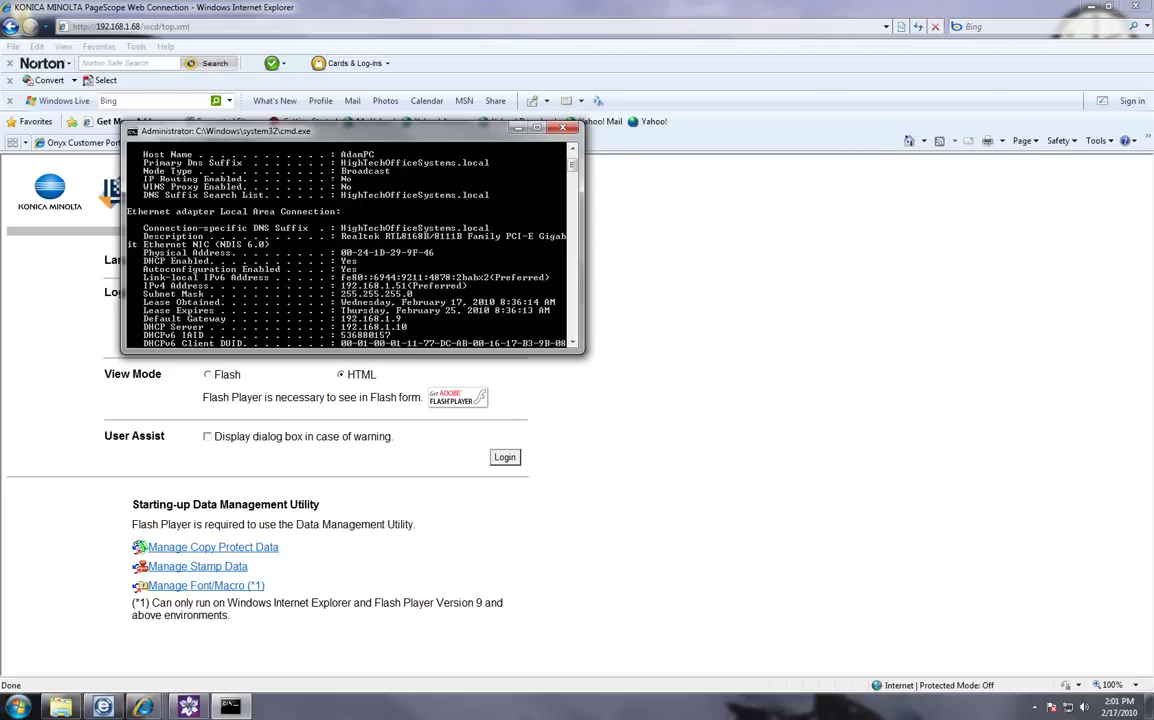
Step: Arrange the Command Prompt and a taller, non-maximized browser window side by side, and turn on Compatibility View for the copier's page
drag(300, 131, 847, 256)
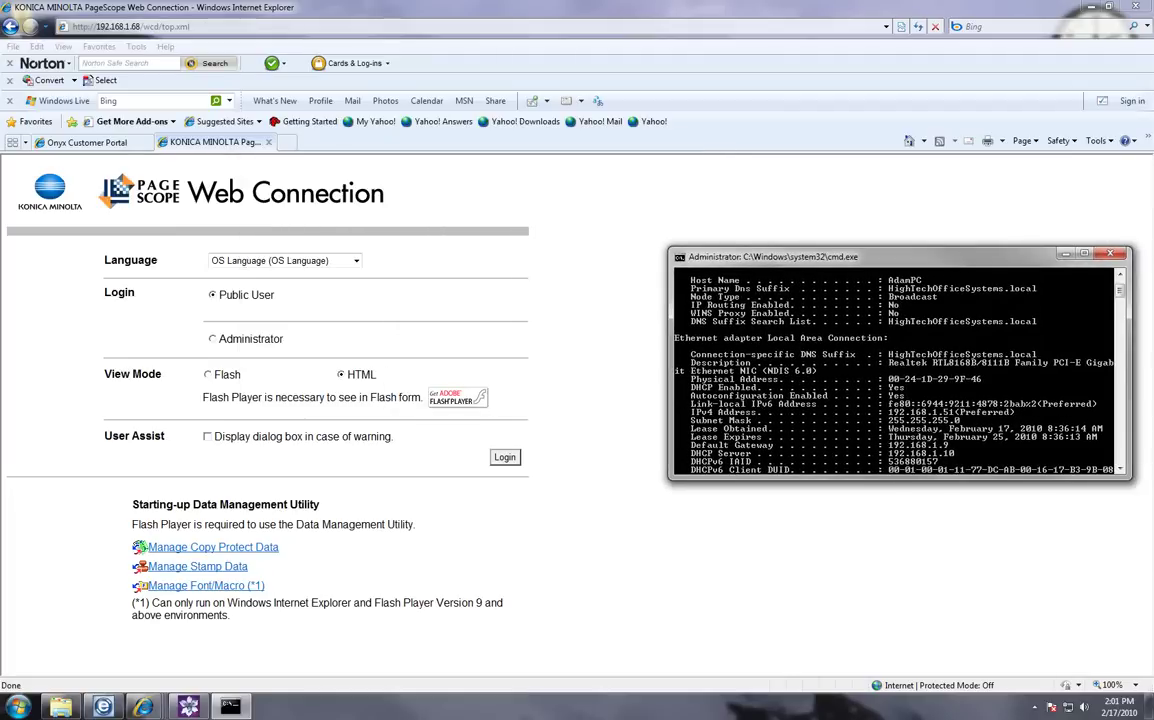
click(1108, 6)
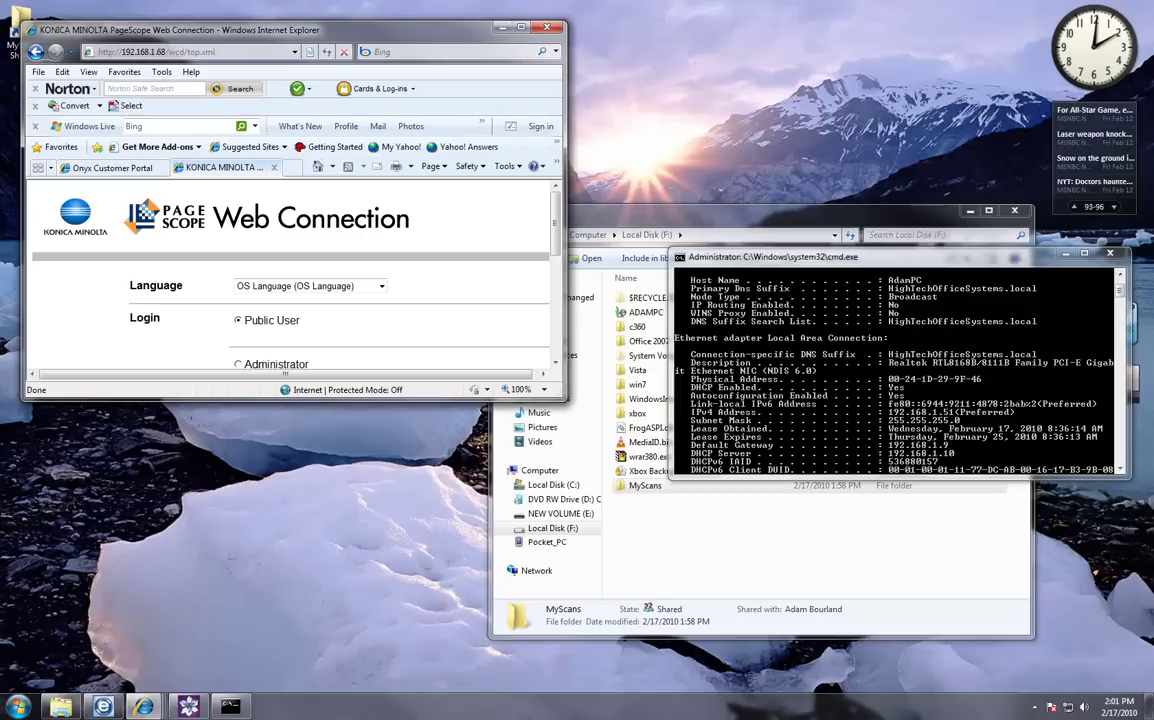
drag(566, 400, 570, 672)
drag(400, 30, 394, 1)
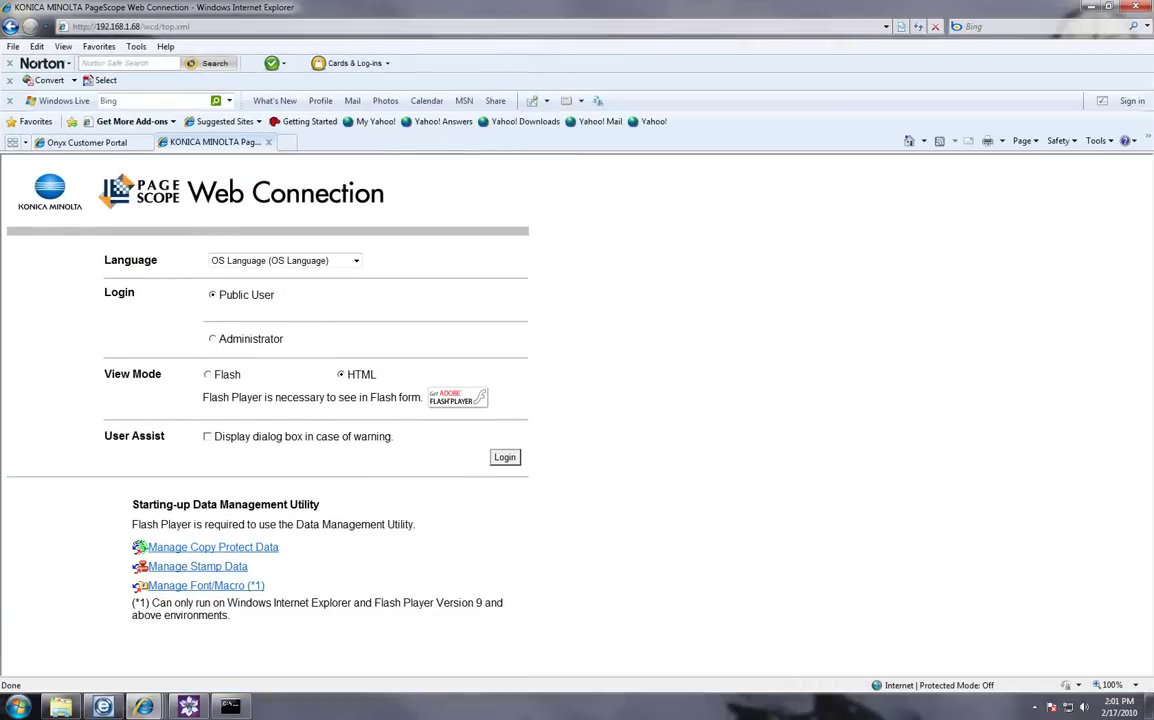
click(901, 27)
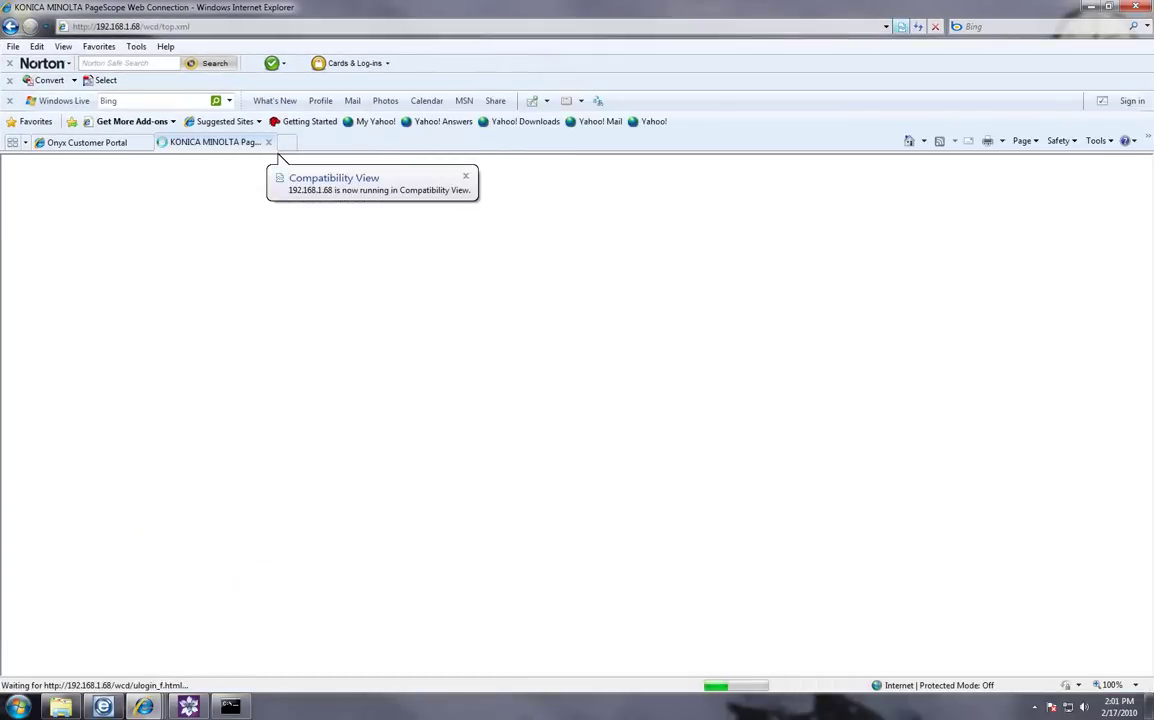
click(1108, 6)
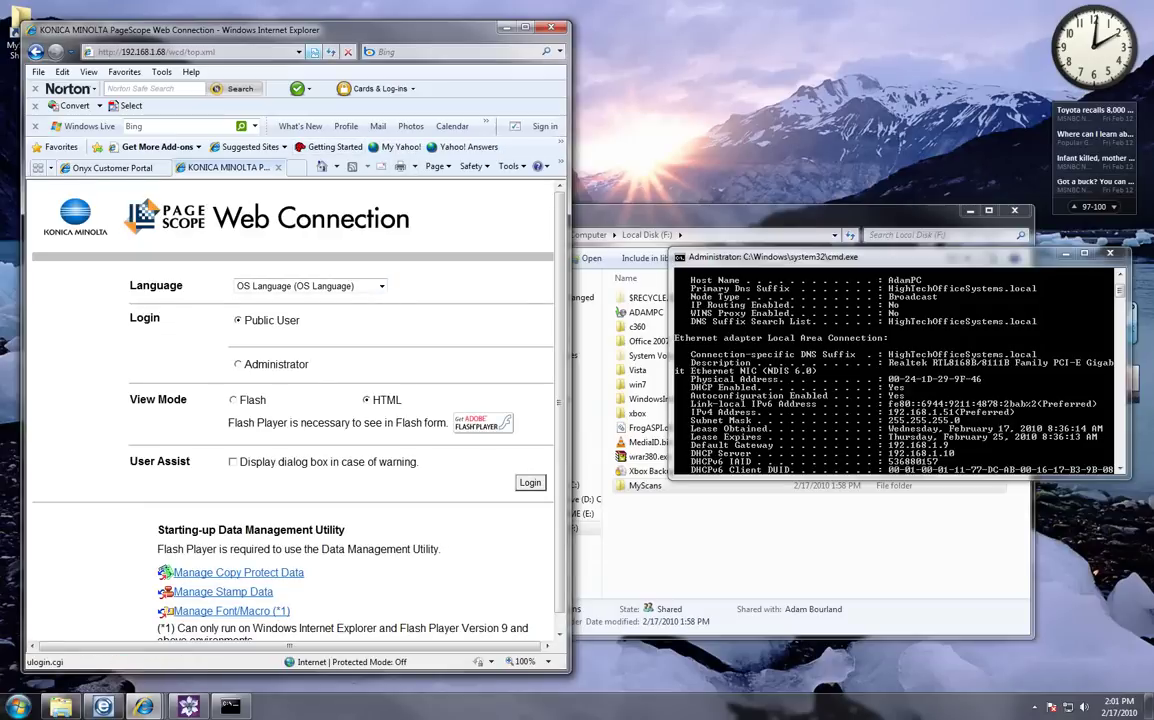
Step: Log in to PageScope Web Connection as Public User in HTML mode and open the Store Address section's Address Book
click(530, 482)
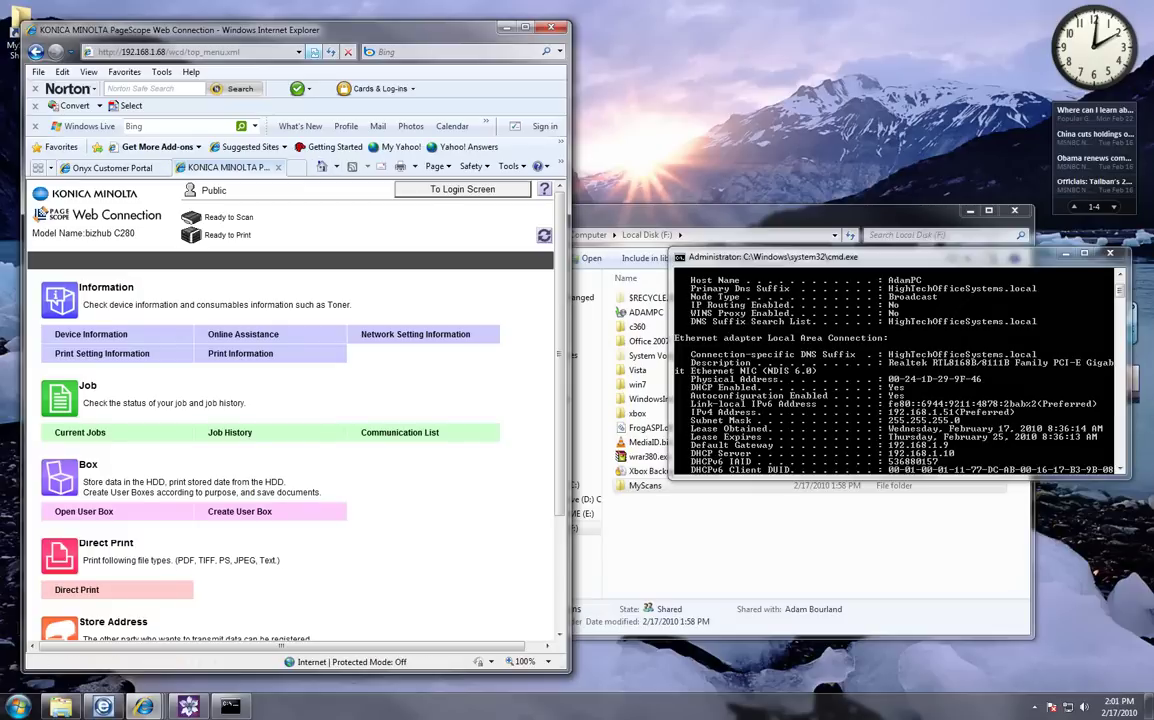
scroll(82, 510, down, 3)
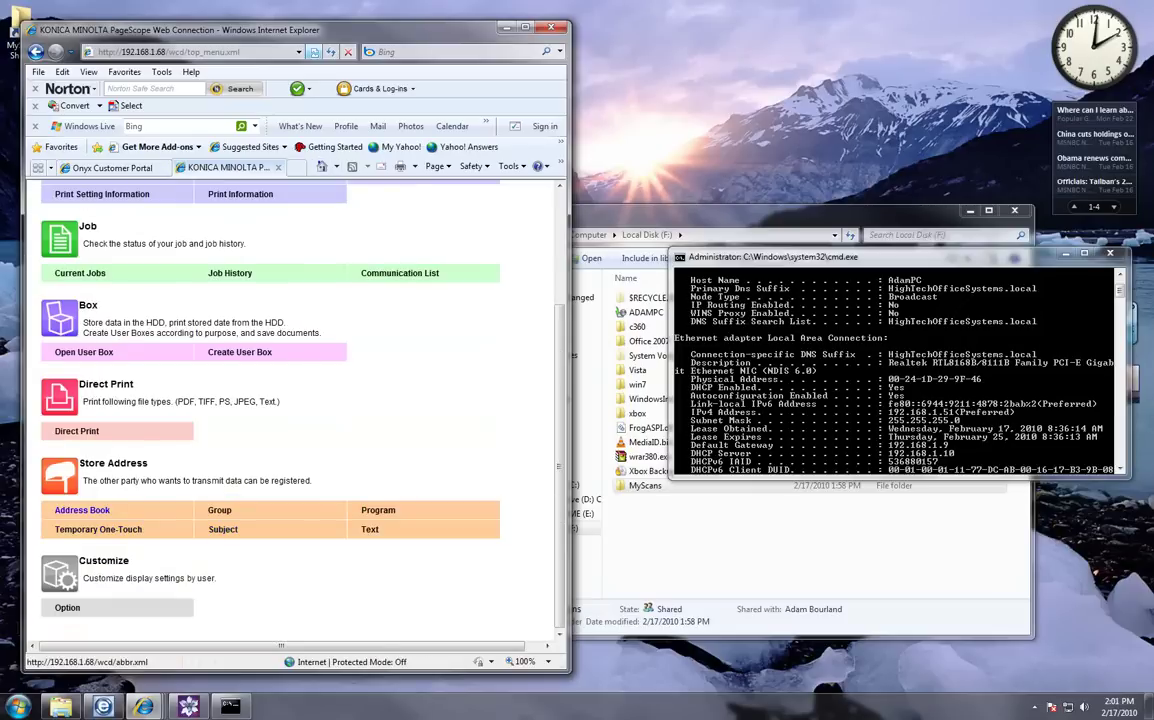
click(82, 510)
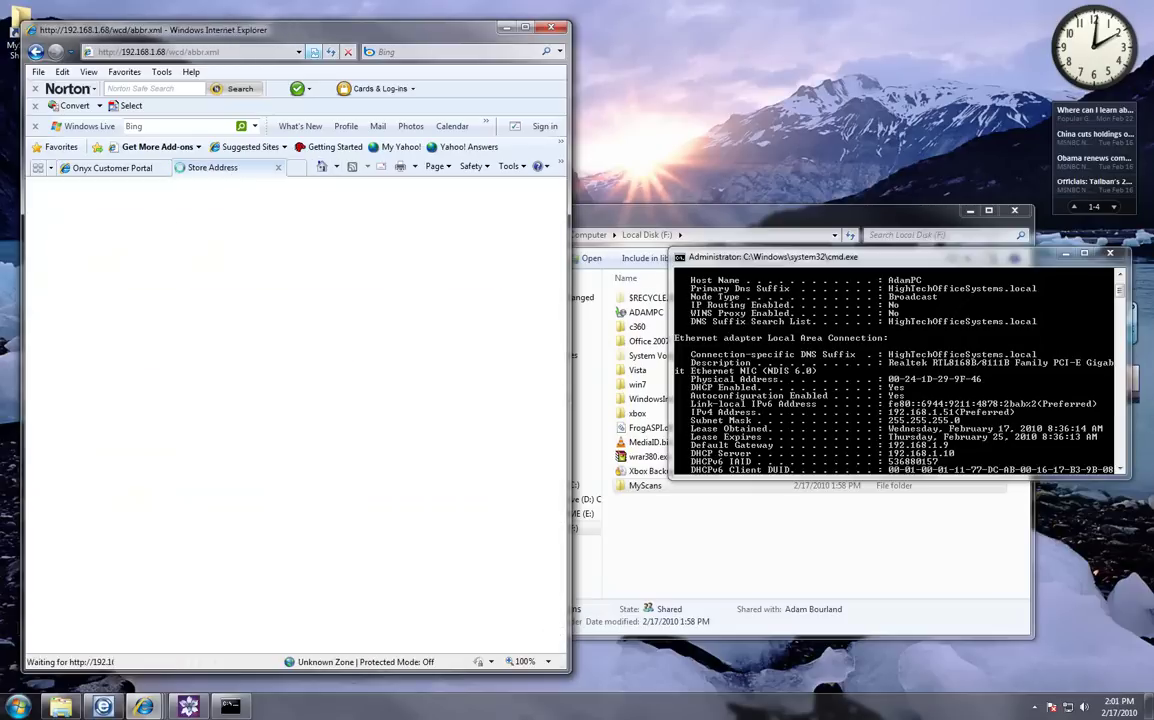
Step: Start a new SMB address registration and name it with the PC owner's first name followed by "scans"
click(244, 314)
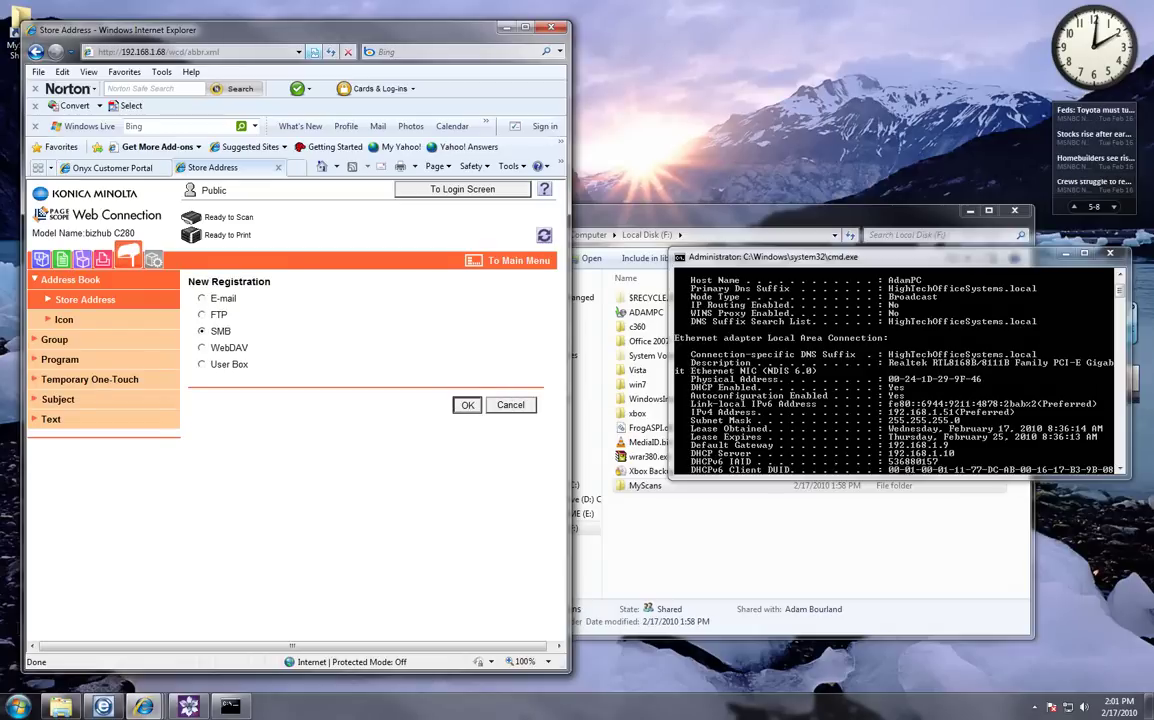
click(467, 404)
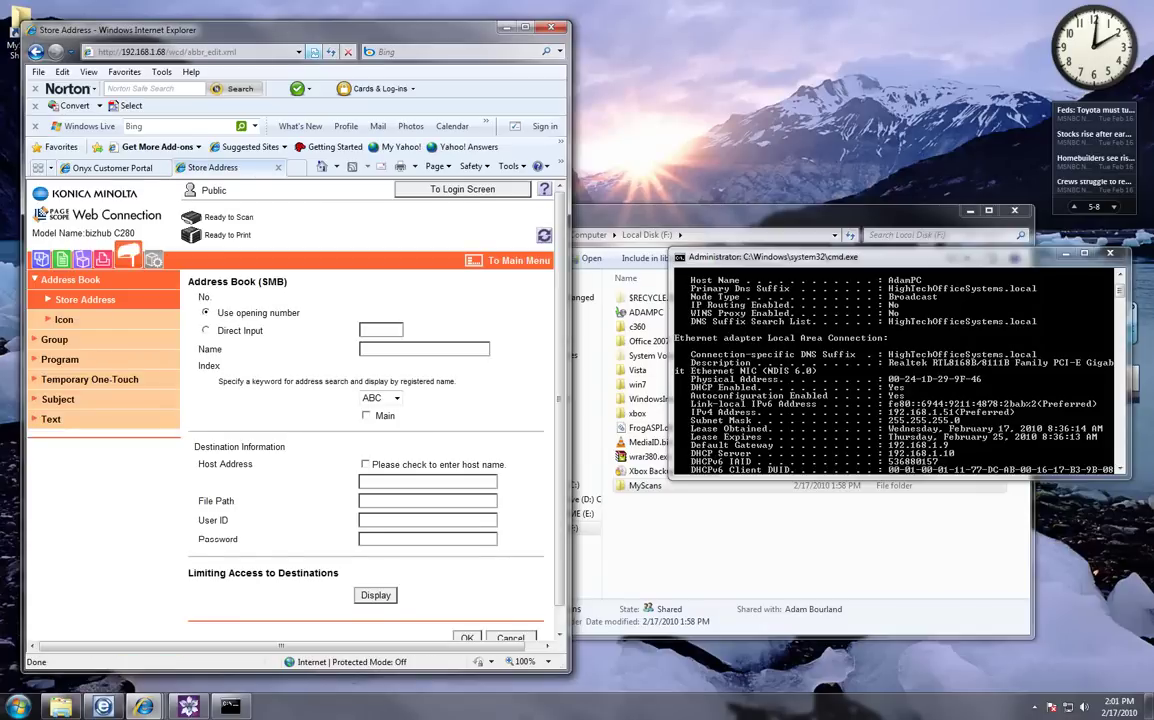
double_click(209, 349)
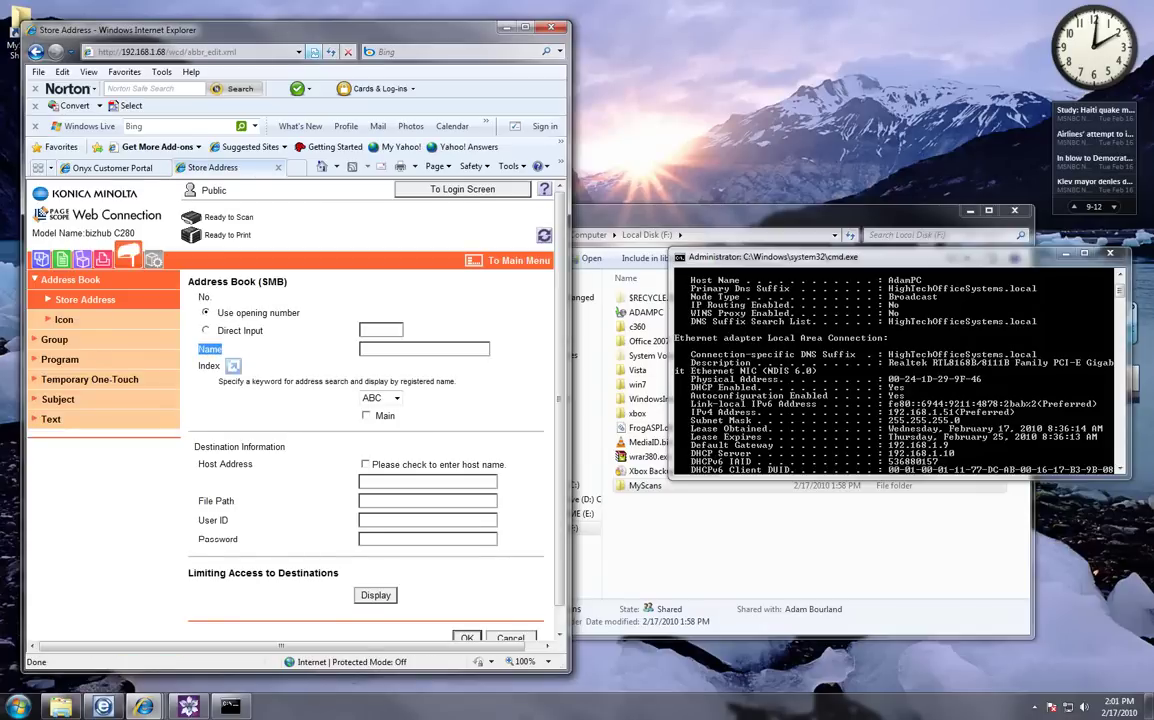
click(424, 349)
text(Ada)
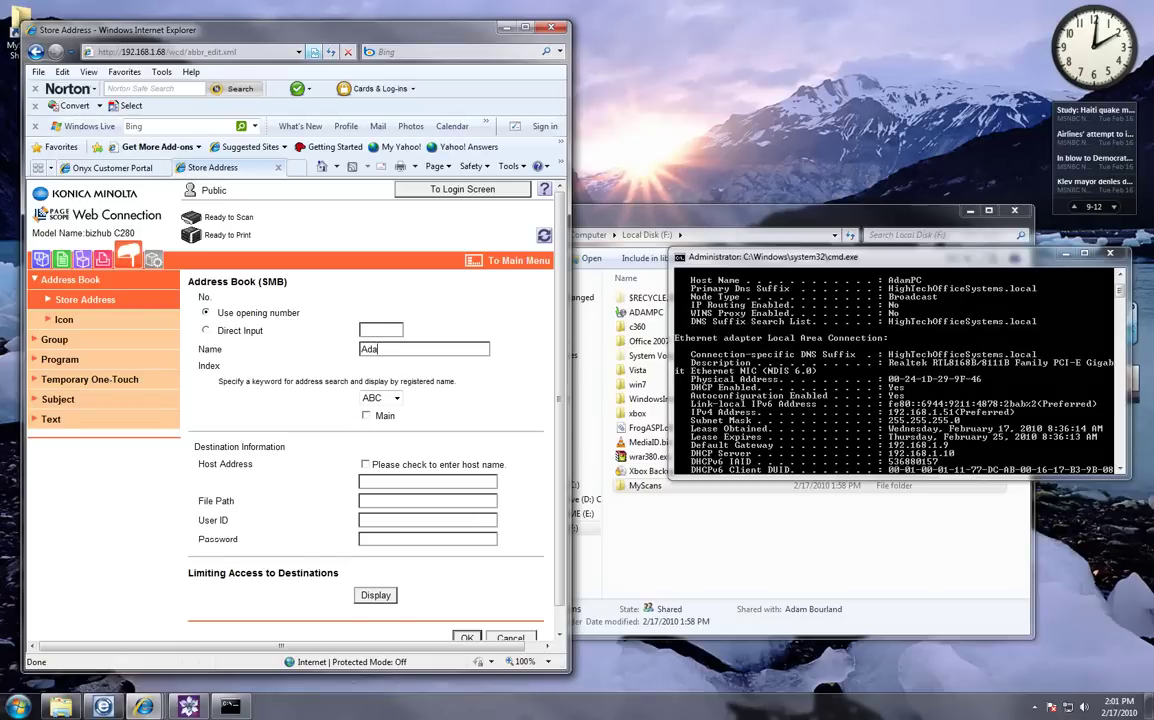
text(m scans)
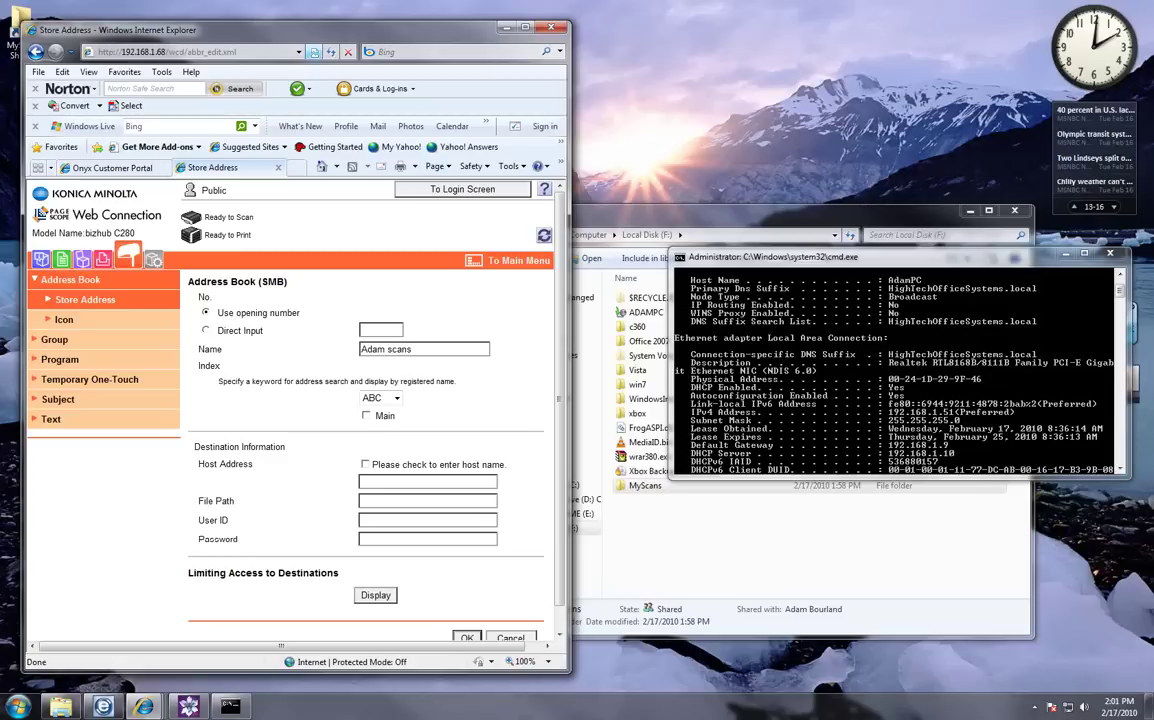
Step: Review the search index choices, select ABC for the new address, and enable its Main option
key(Tab)
key(alt+Down)
key(Down)
key(Down)
key(Down)
key(Down)
key(Down)
key(Down)
key(Down)
key(Down)
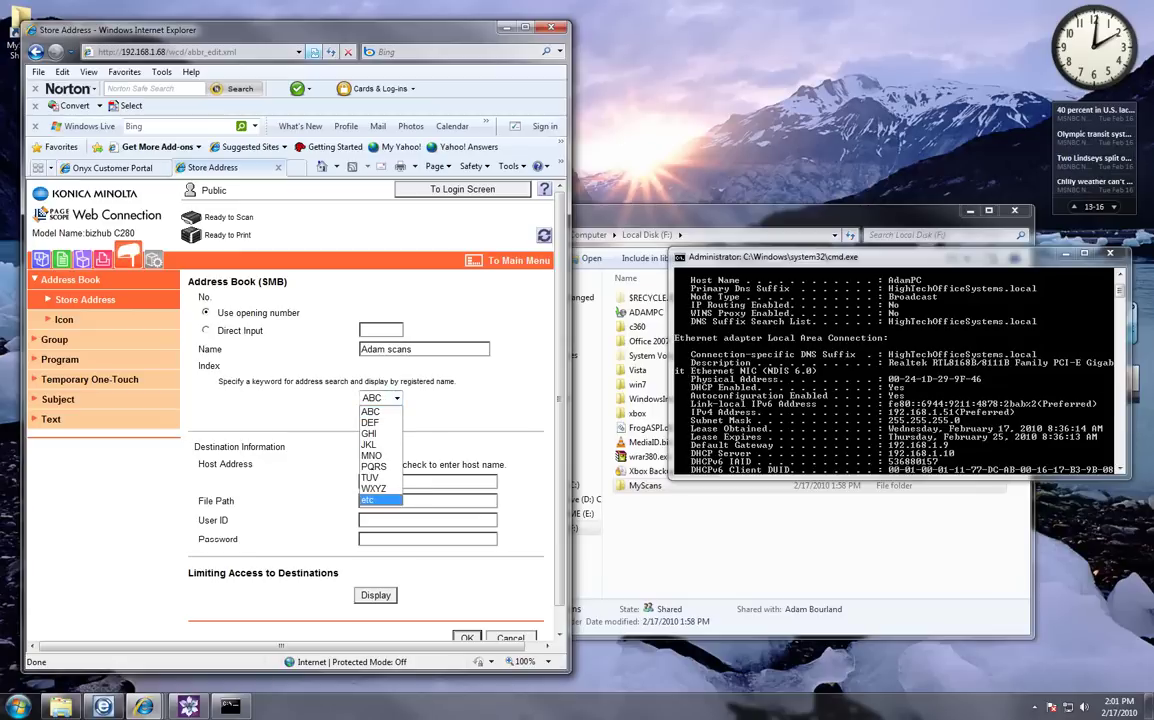
key(Up)
key(Up)
key(Up)
key(Up)
key(Up)
key(Up)
key(Up)
key(Up)
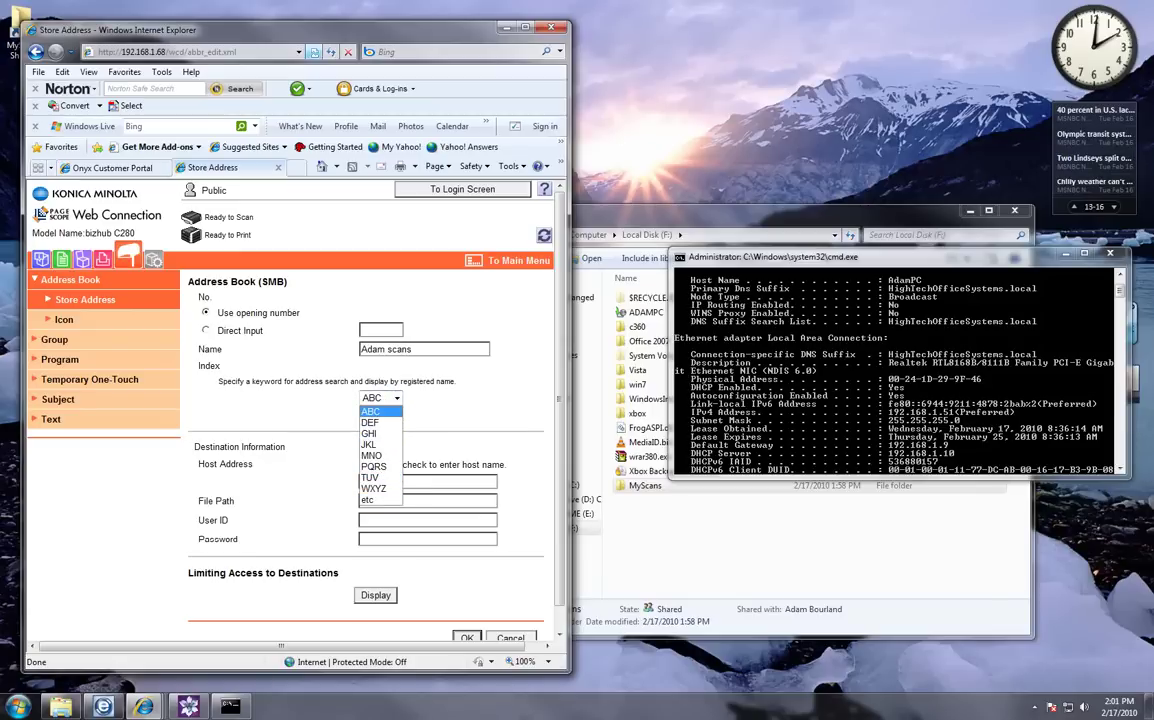
key(Return)
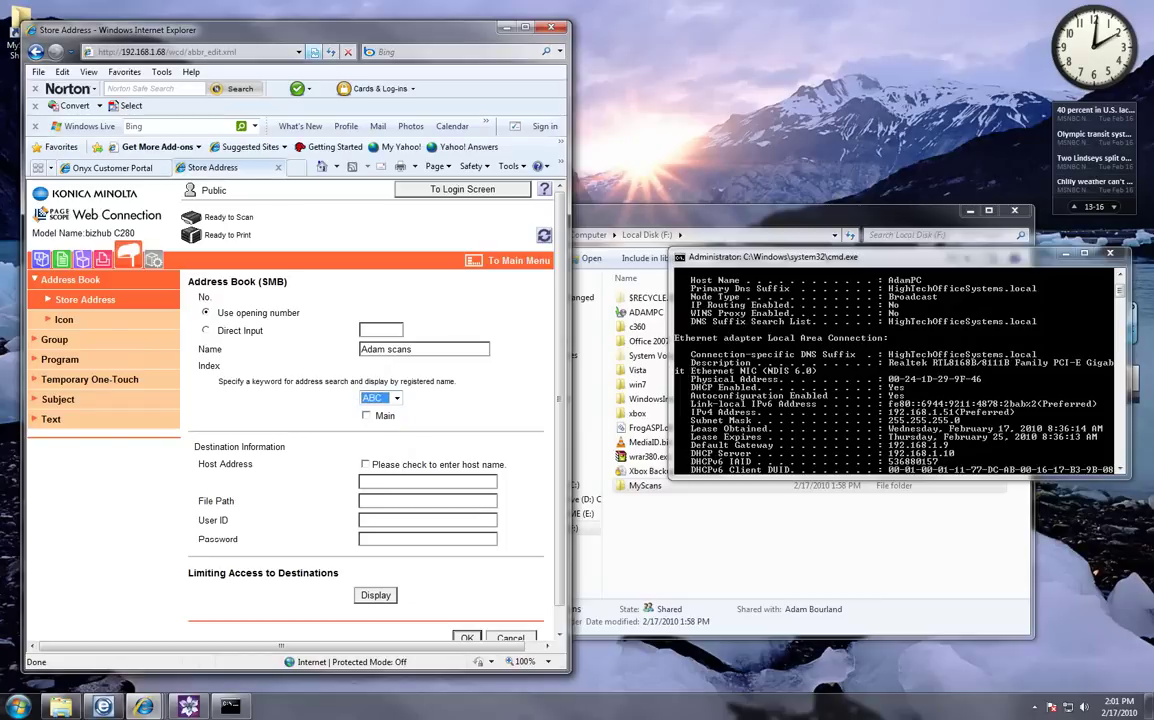
key(Tab)
key(space)
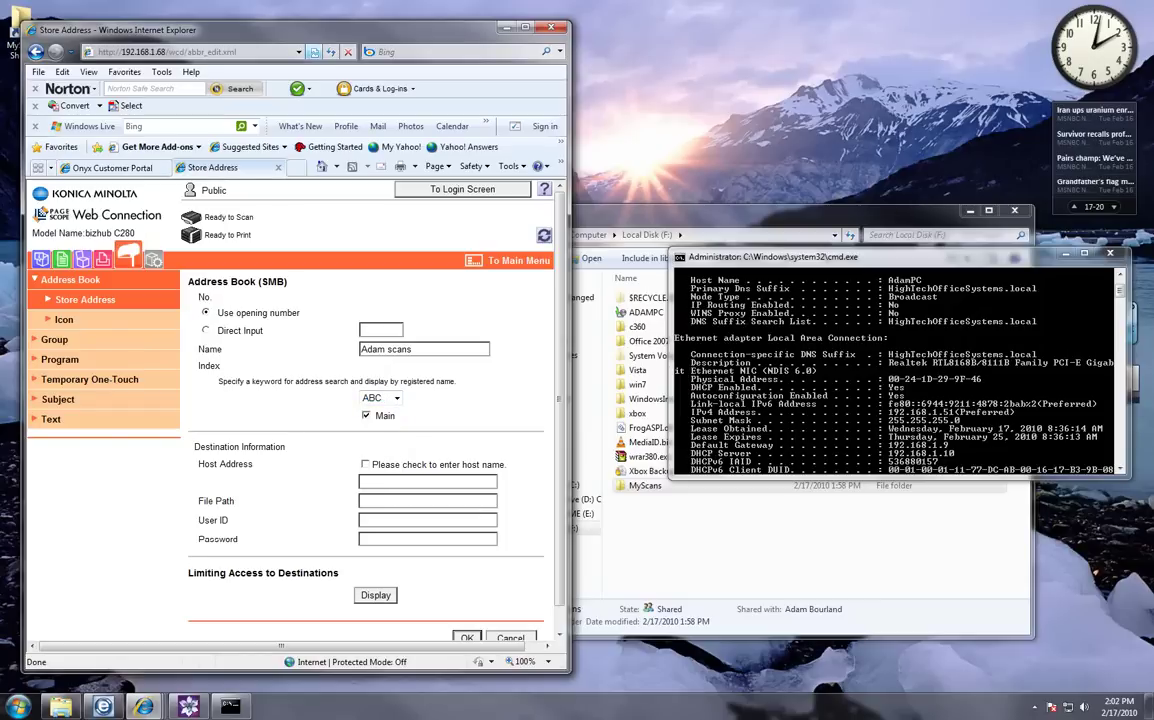
Step: Enable host name entry, enter the PC's host name in capital letters as Host Address, and set File Path to MyScans
scroll(290, 400, down, 1)
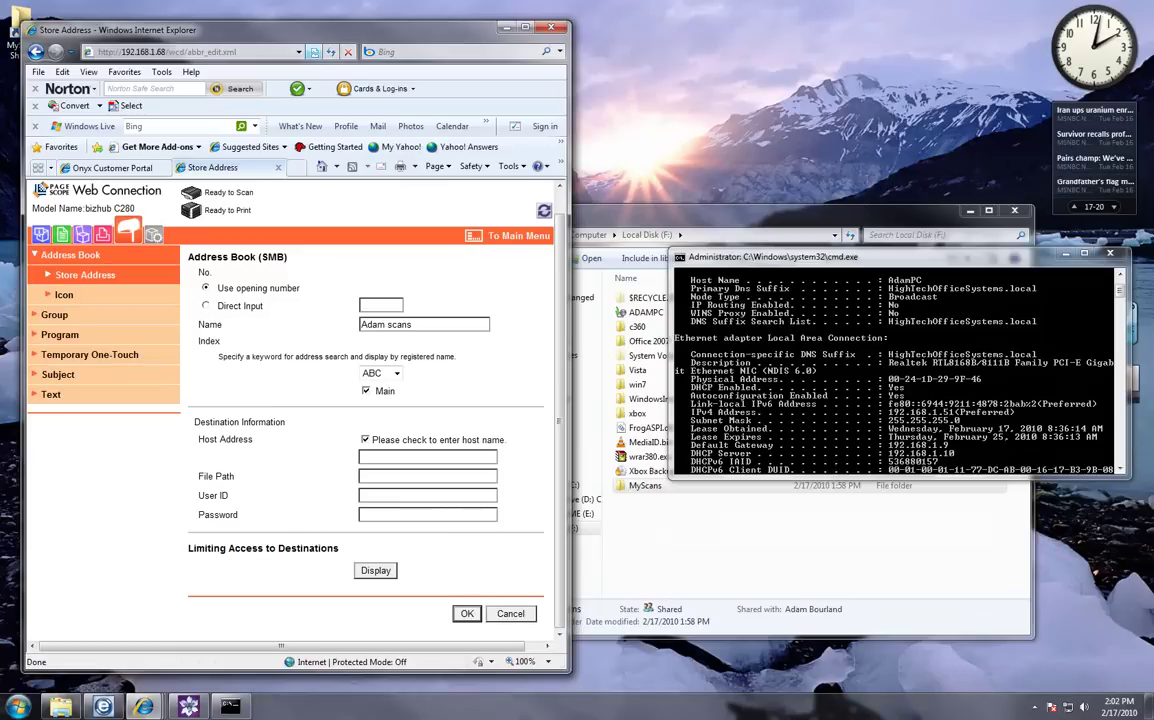
click(362, 456)
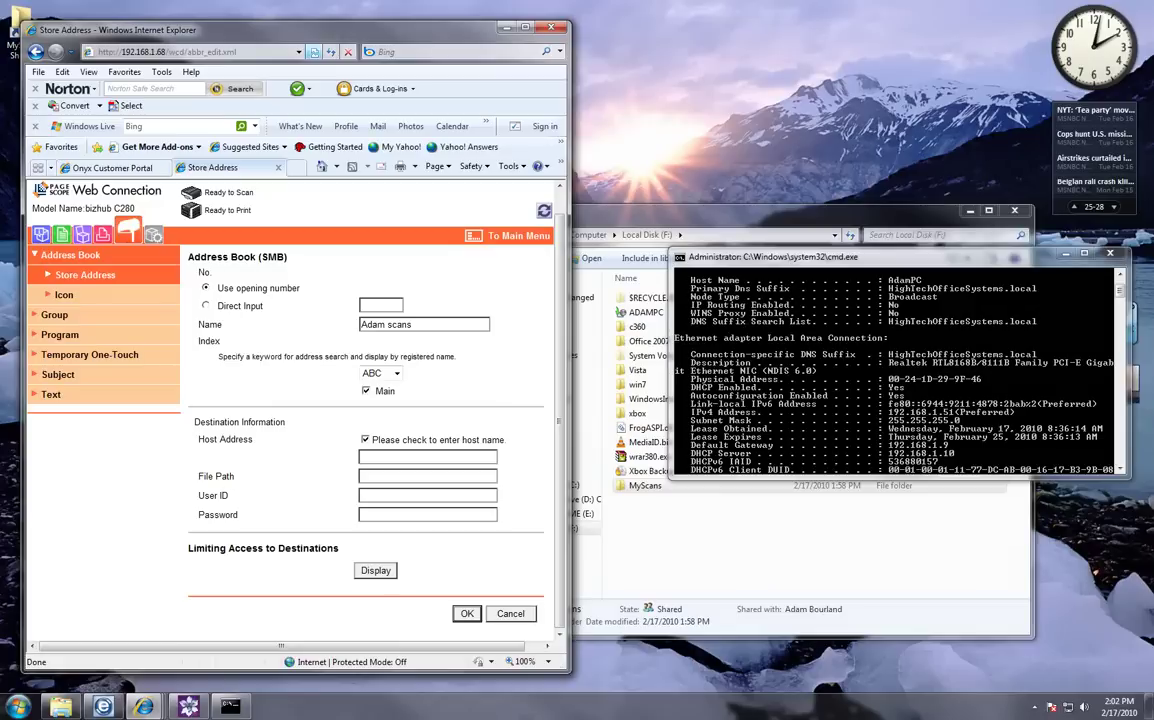
key(Caps_Lock)
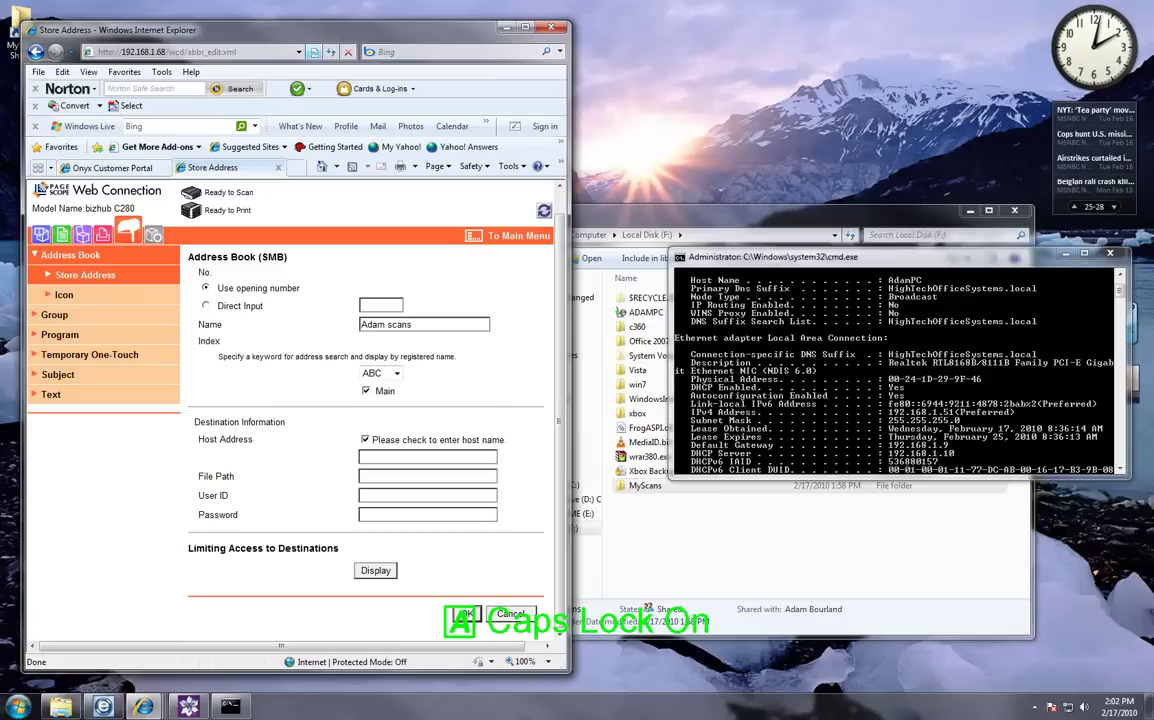
text(AD)
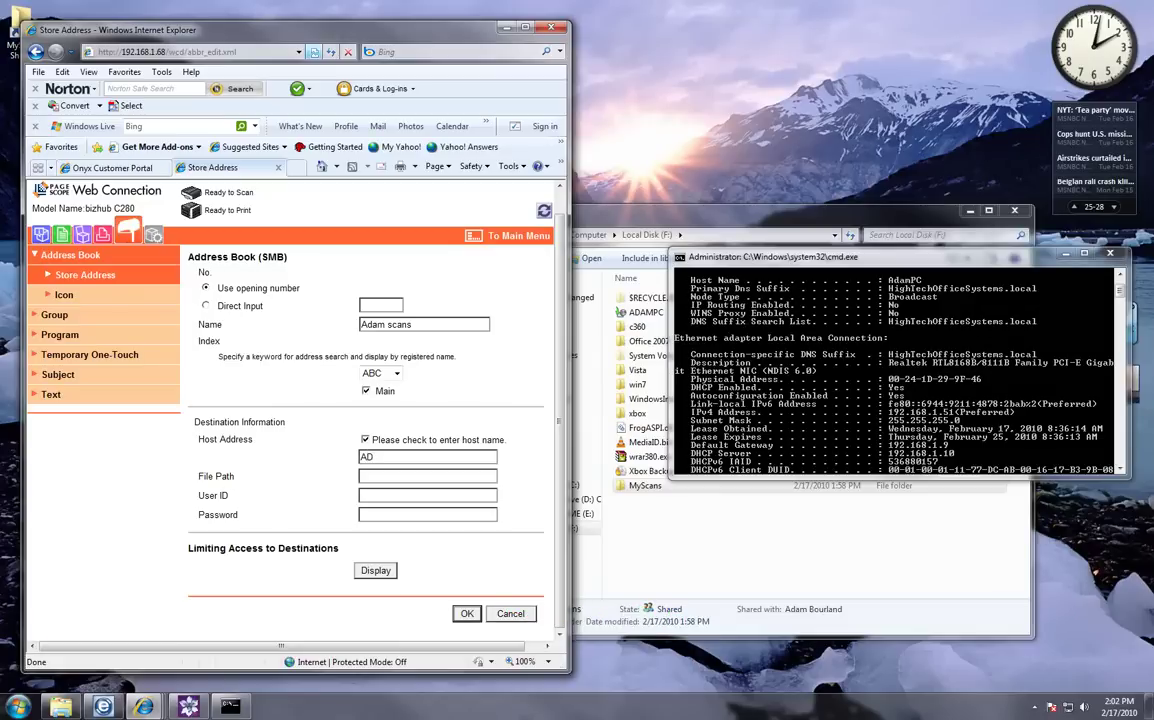
text(AMPC)
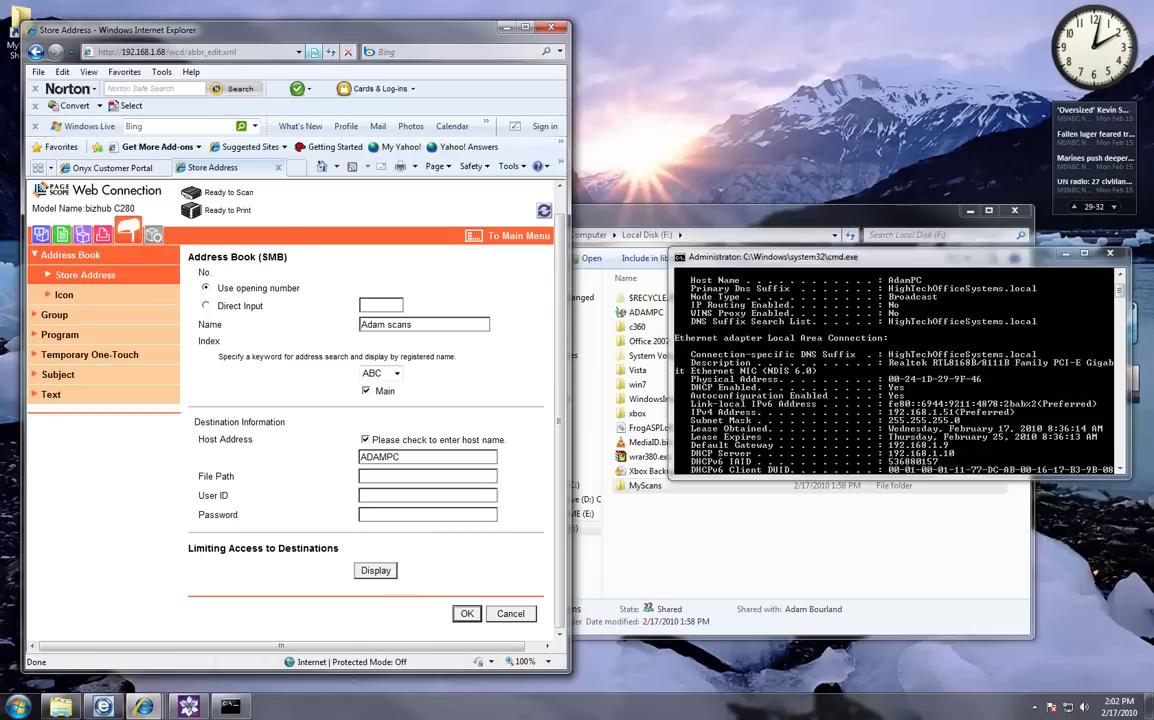
key(Caps_Lock)
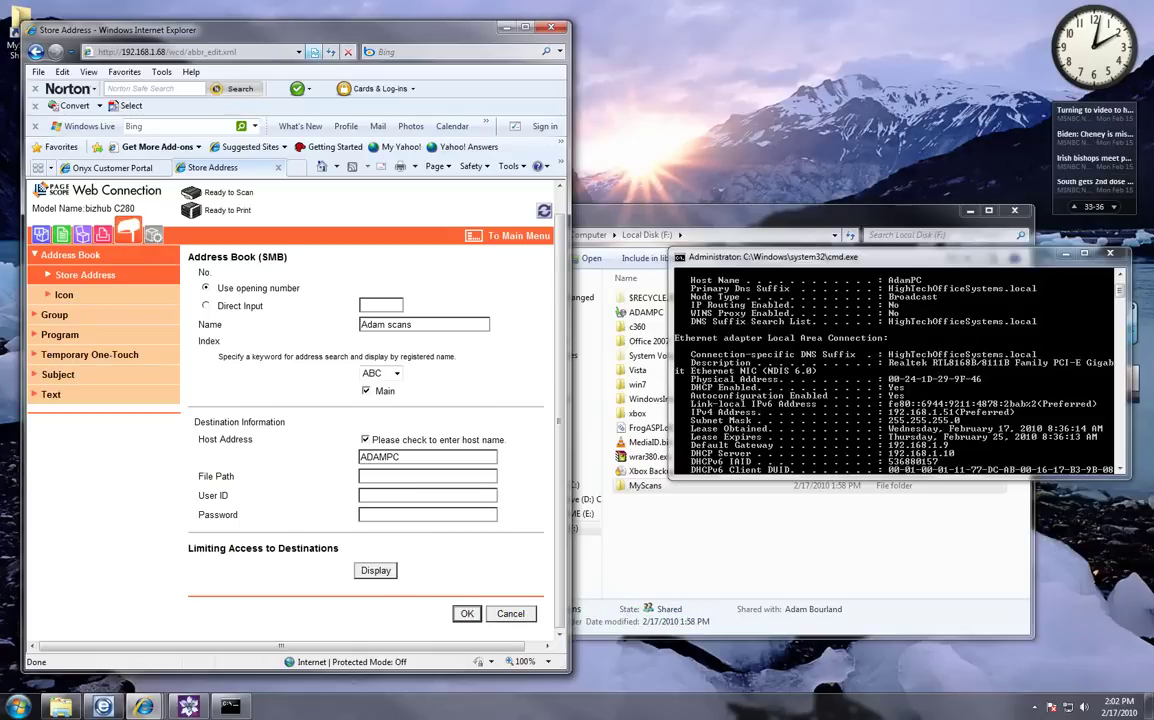
text(MyScans)
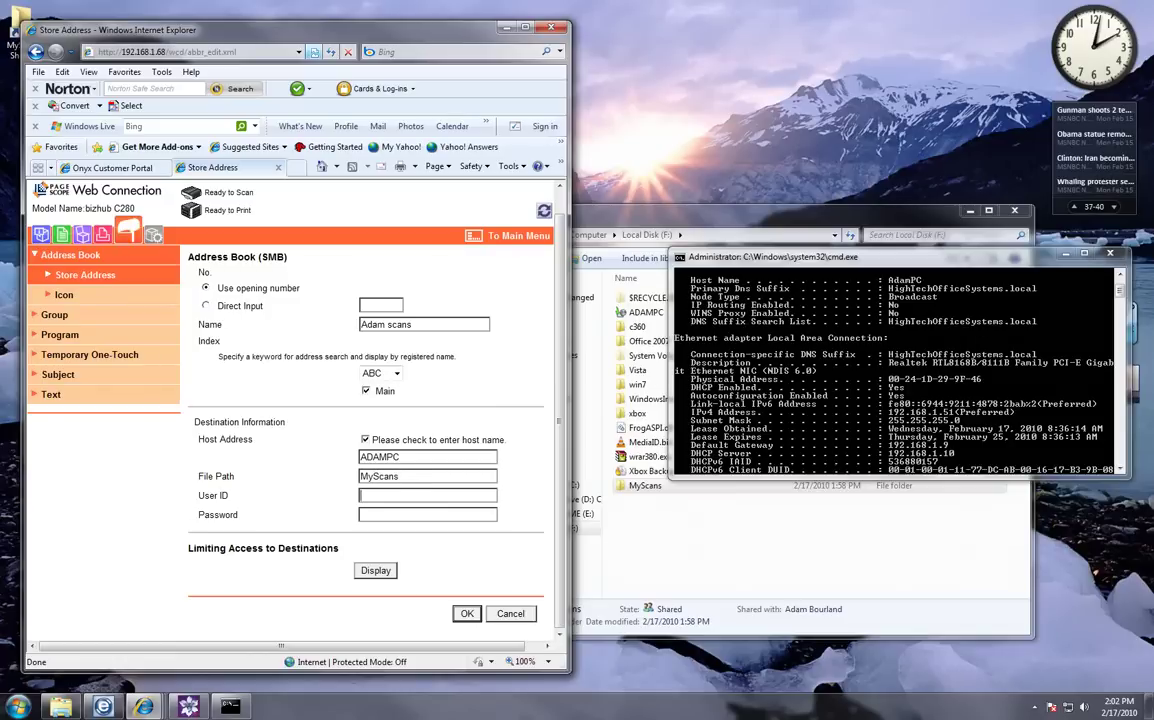
Step: Enter the User ID Bizhub and the account password, submit the SMB address, and decline saving the login for now
click(364, 495)
text(Bizhub)
click(364, 514)
text(•••••••••••)
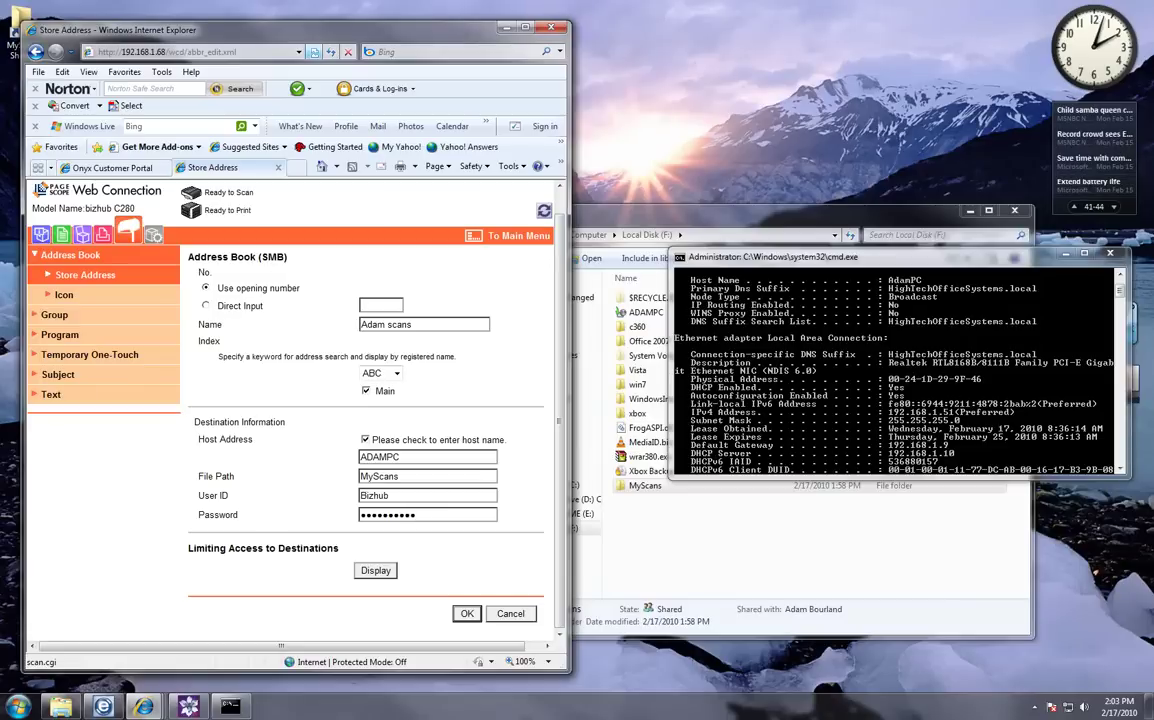
key(Return)
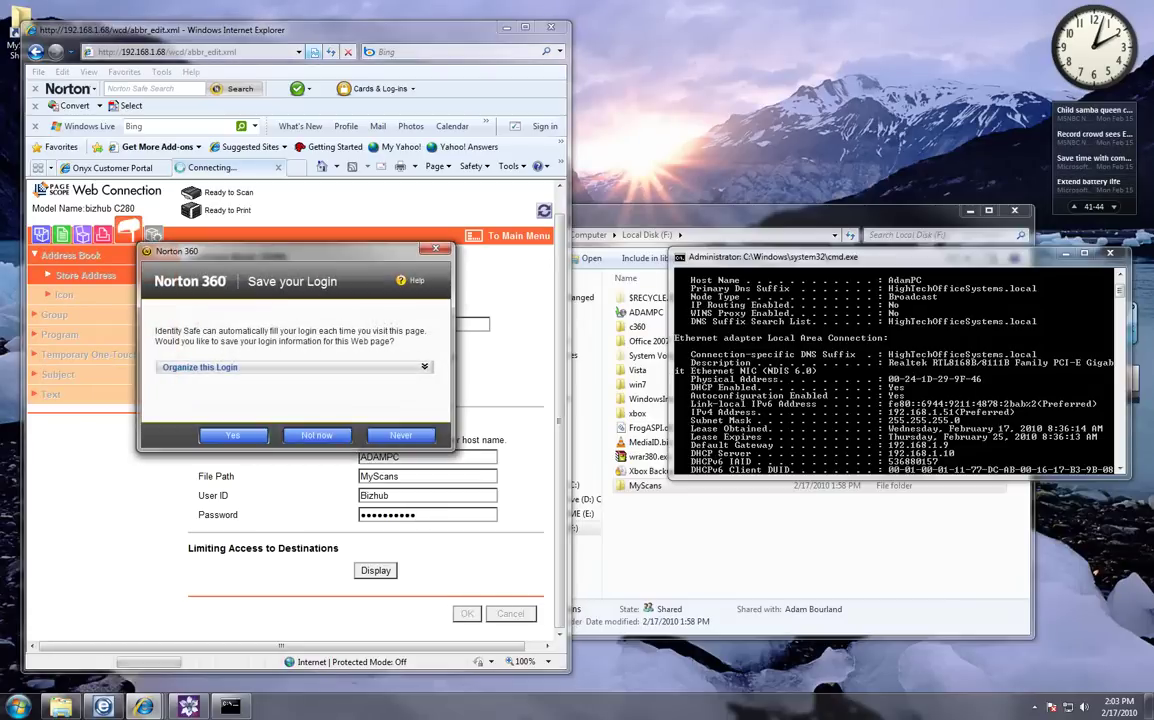
click(317, 435)
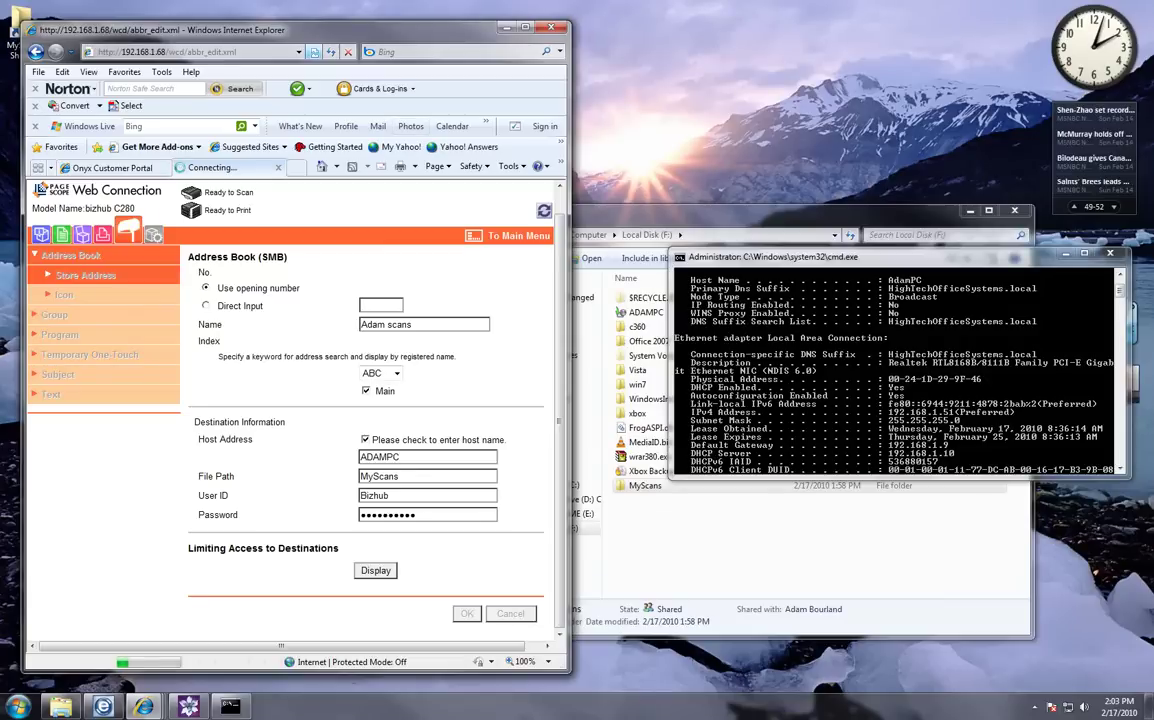
Step: Open the MyScans folder from its desktop shortcut and arrange the browser window so both are visible
drag(300, 29, 581, 26)
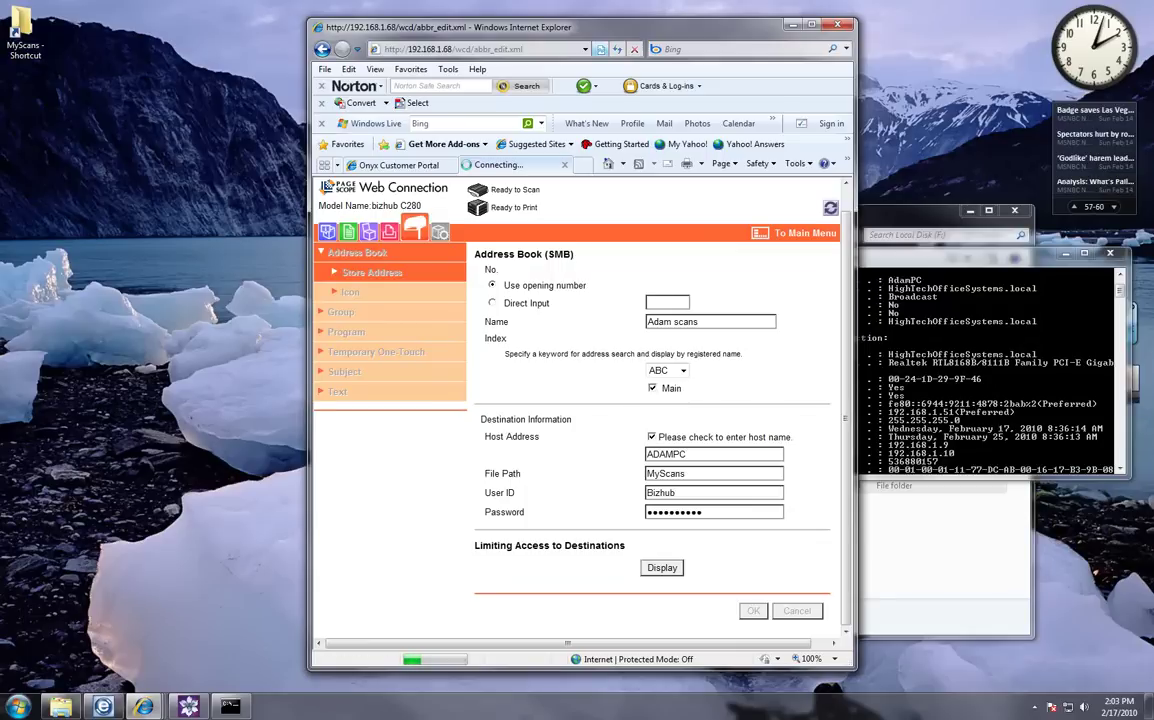
double_click(25, 30)
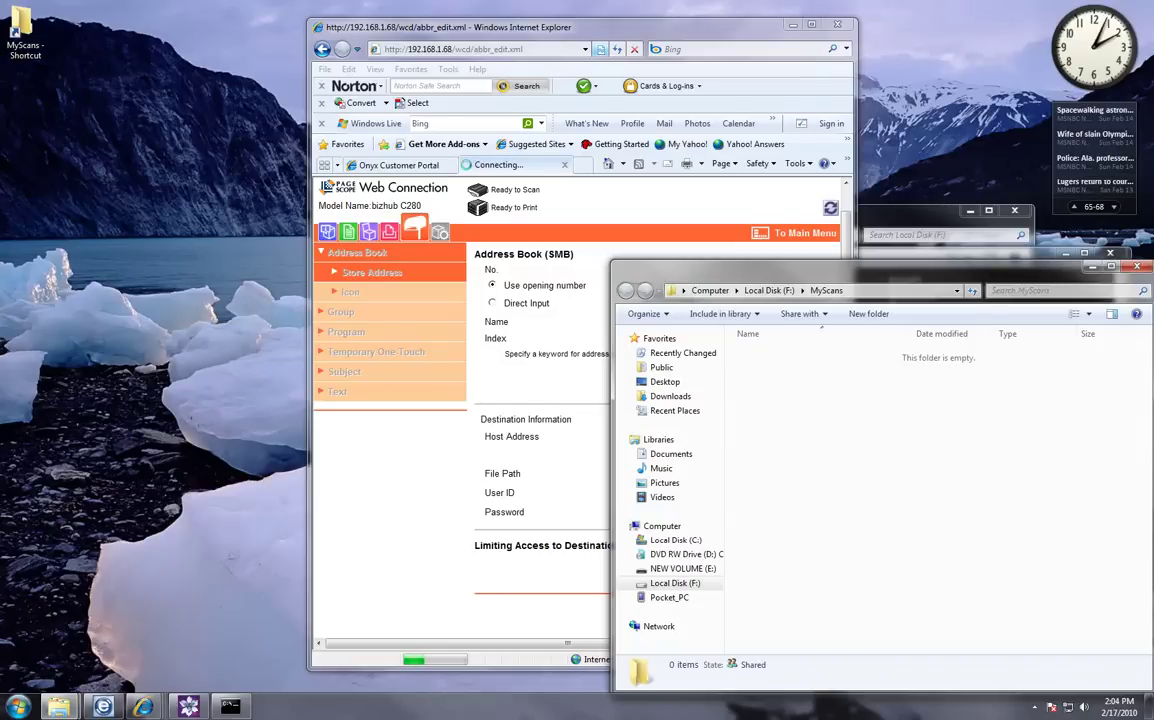
drag(560, 27, 438, 13)
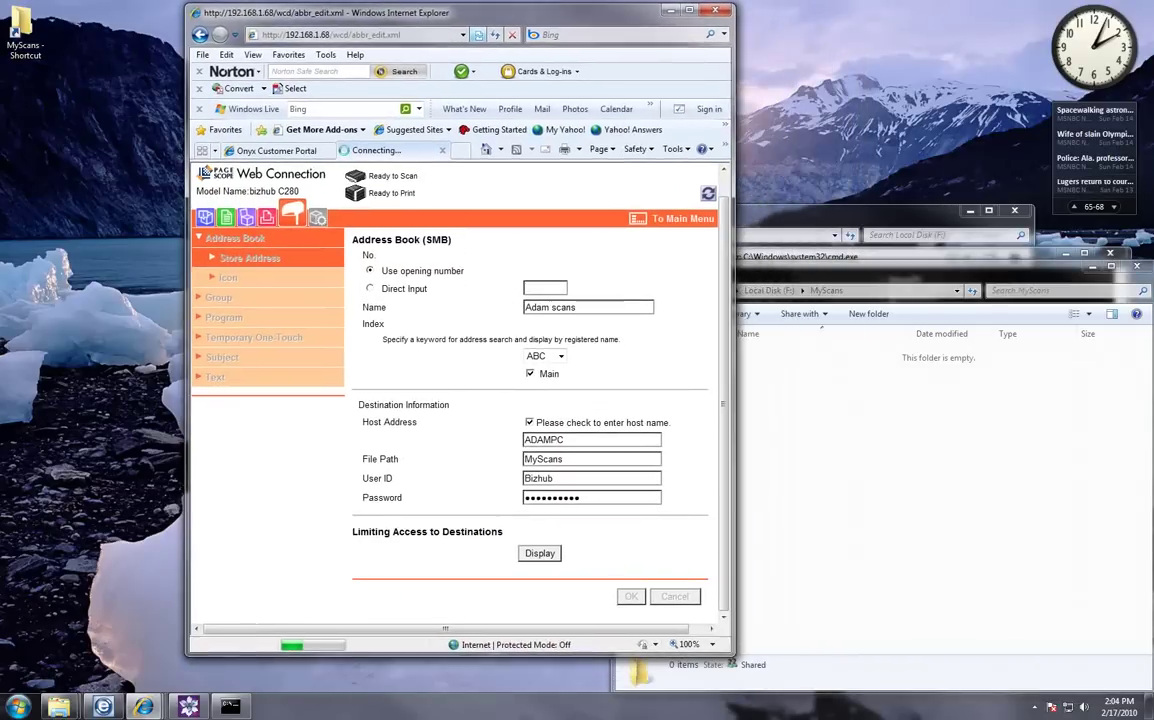